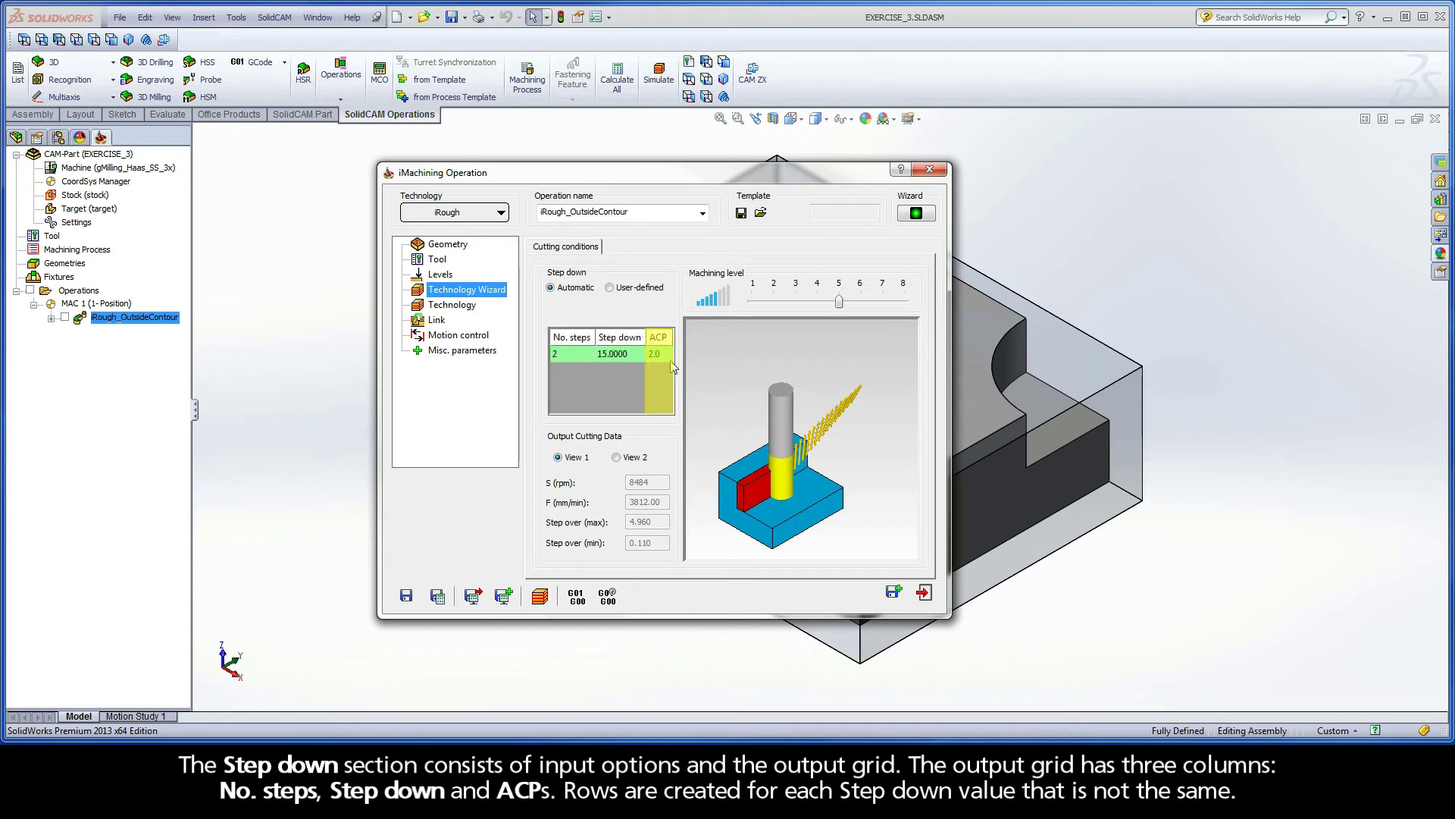
Switch the step-down to User-defined, giving 24.0000 (ACP 3.2) and 6.0000 (ACP 0.8) passes.
left_click(609, 288)
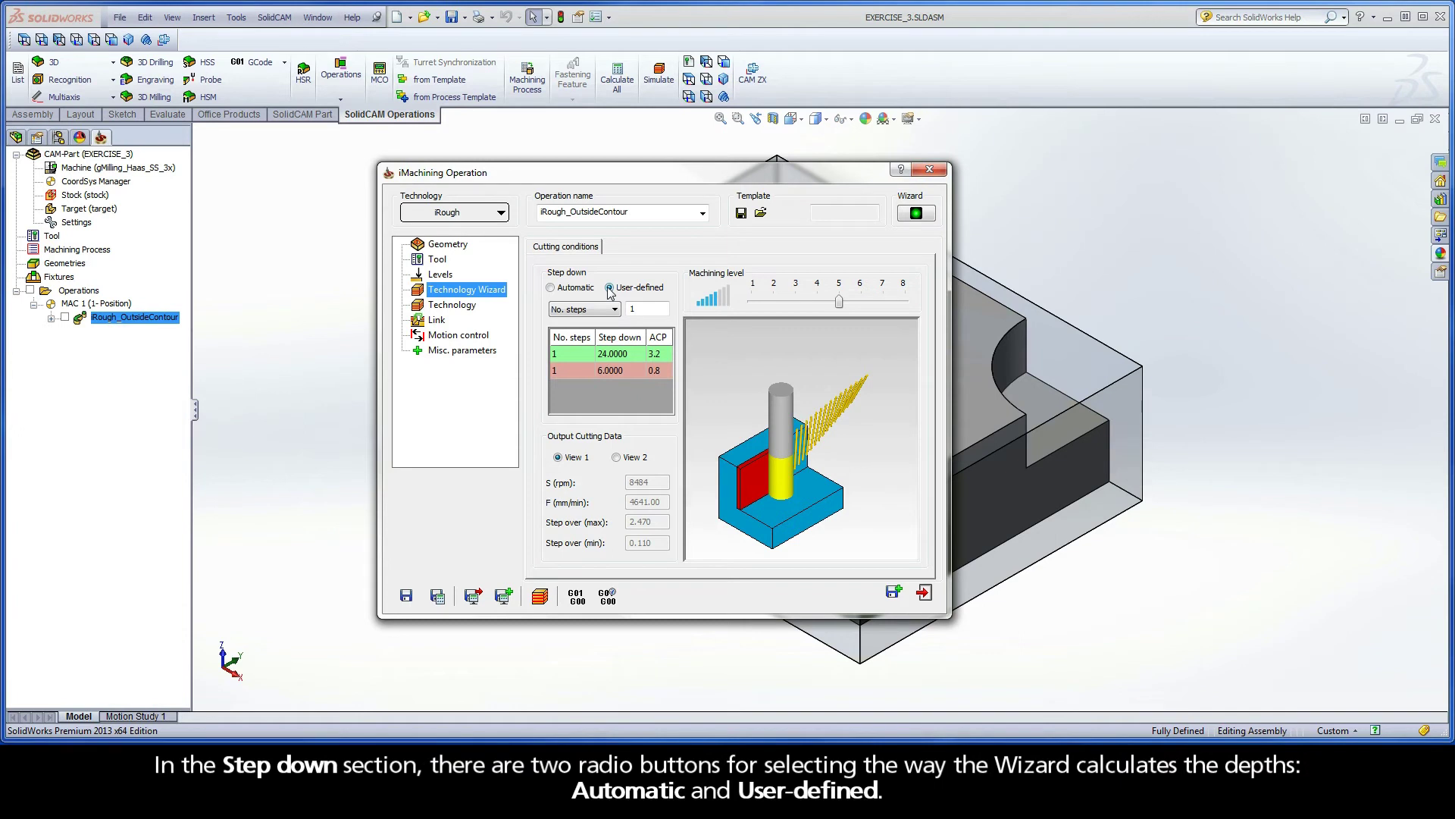
left_click(551, 288)
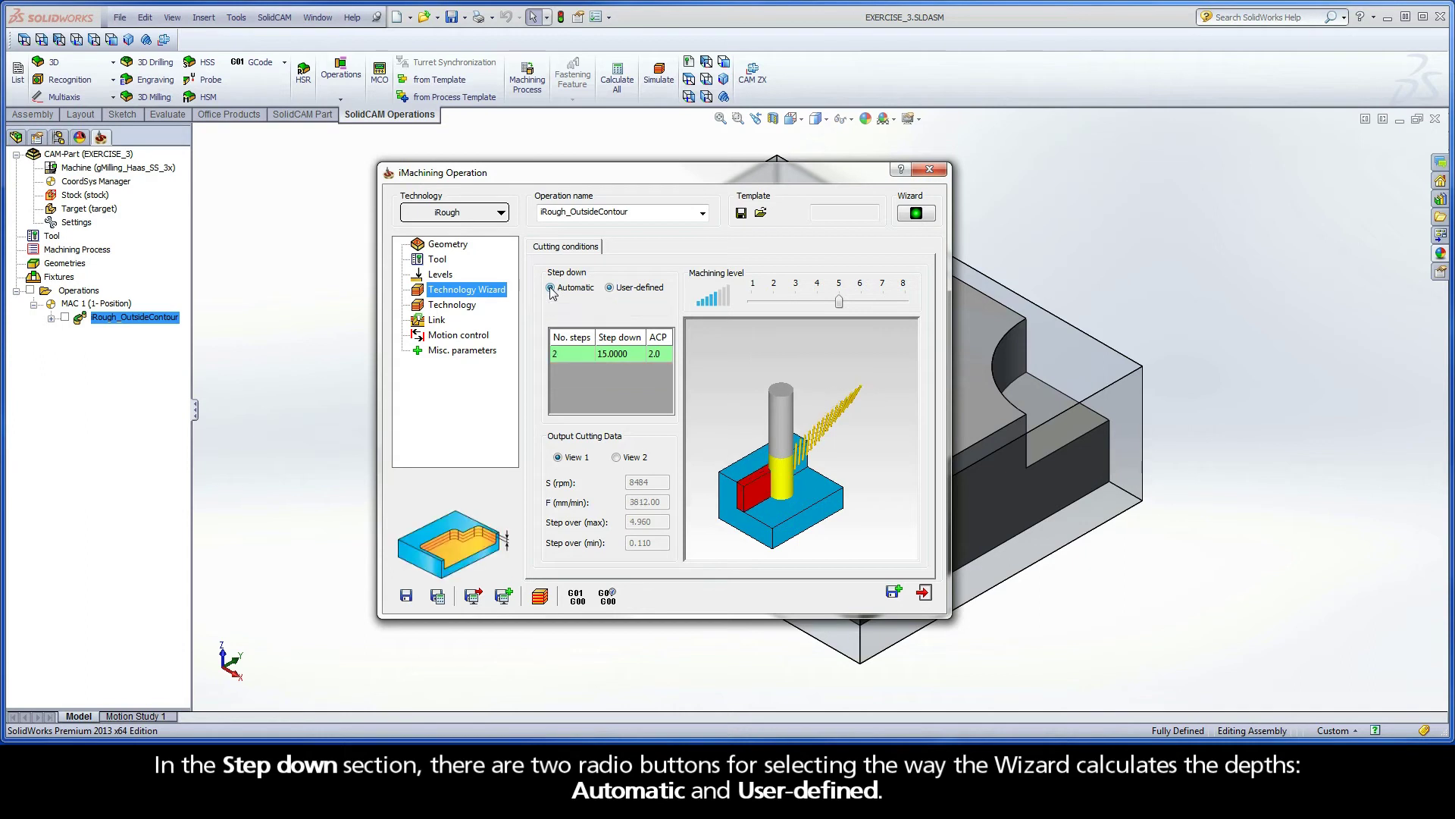
left_click(609, 288)
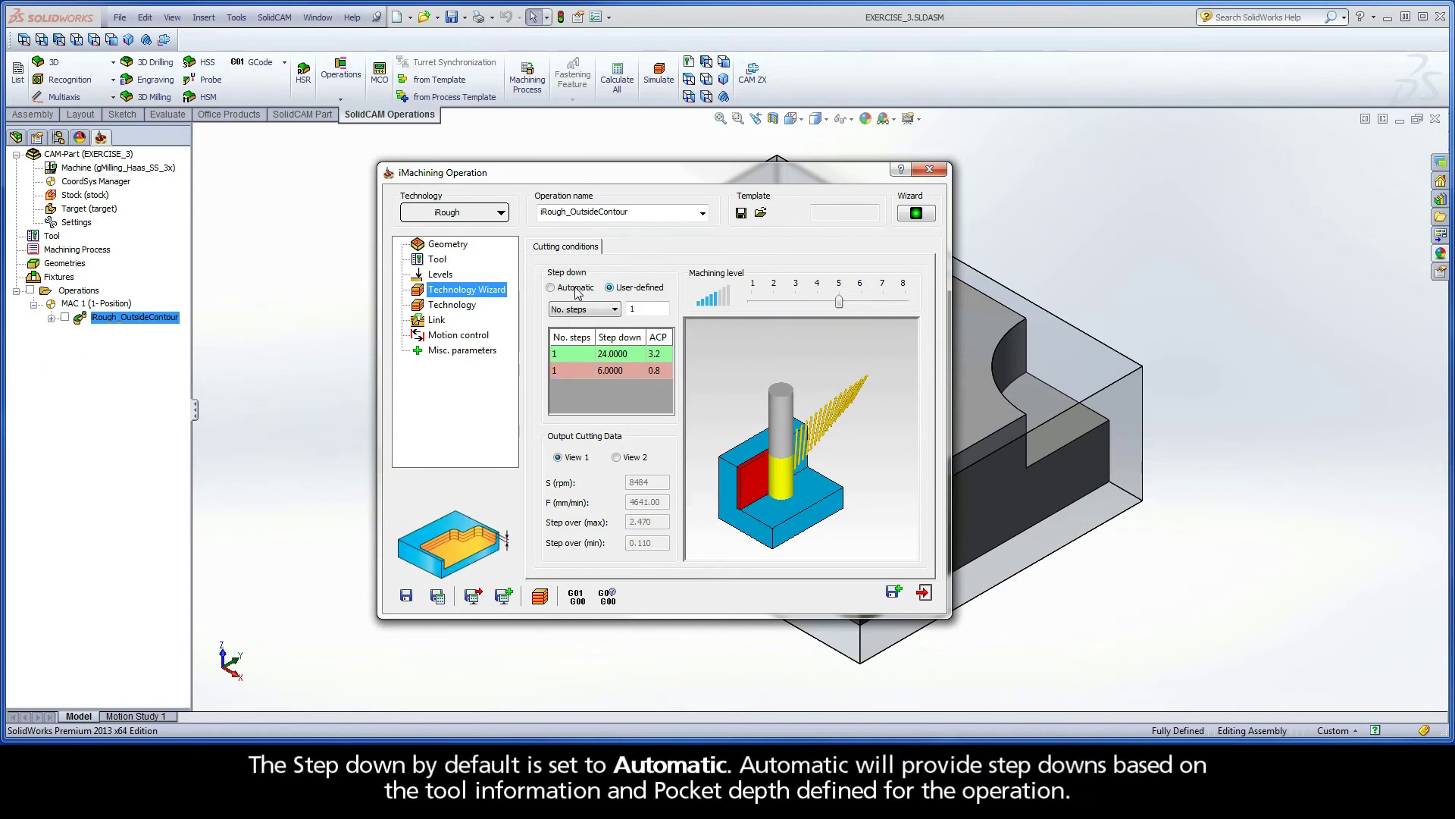
left_click(550, 288)
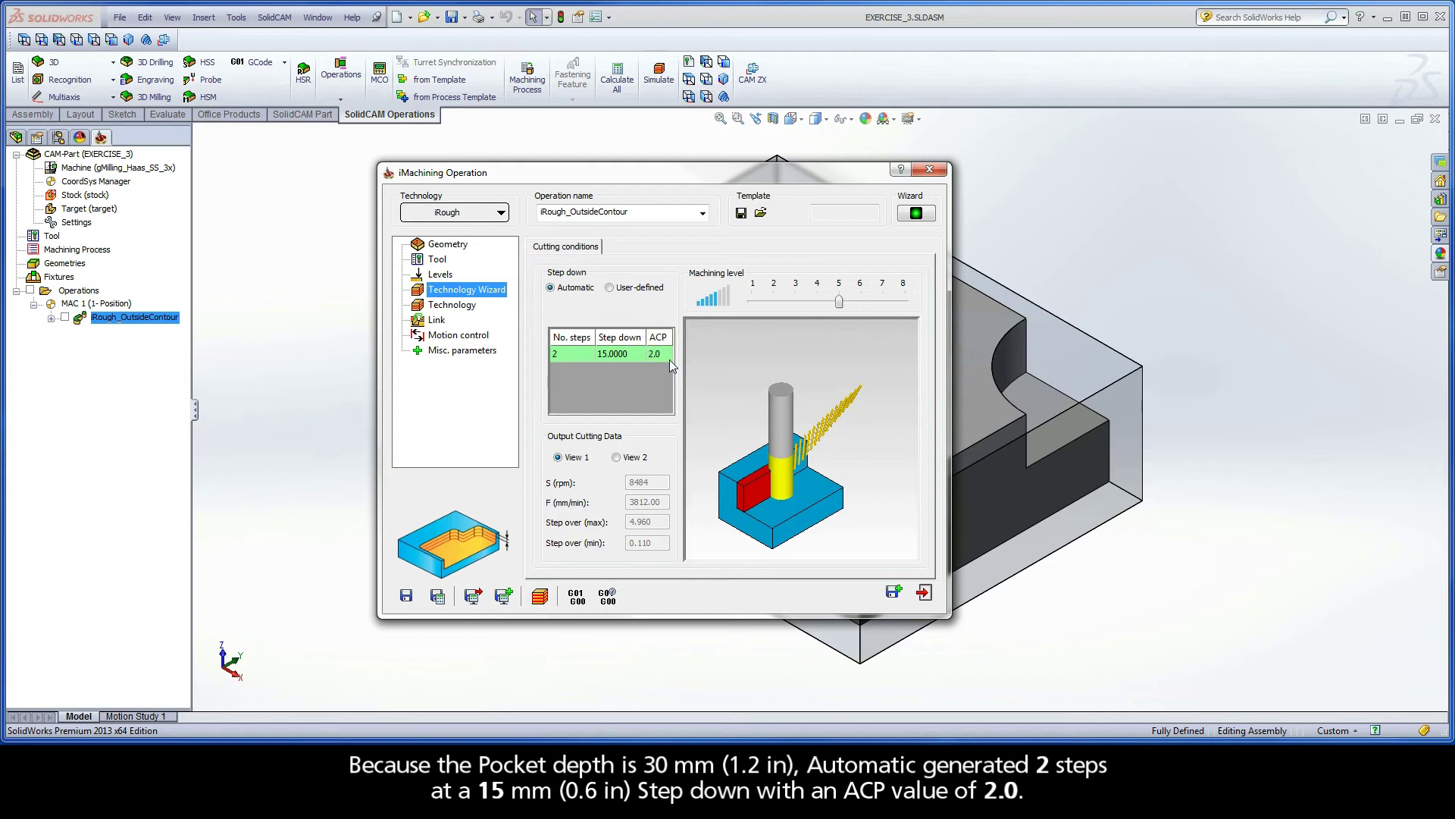
left_click(611, 288)
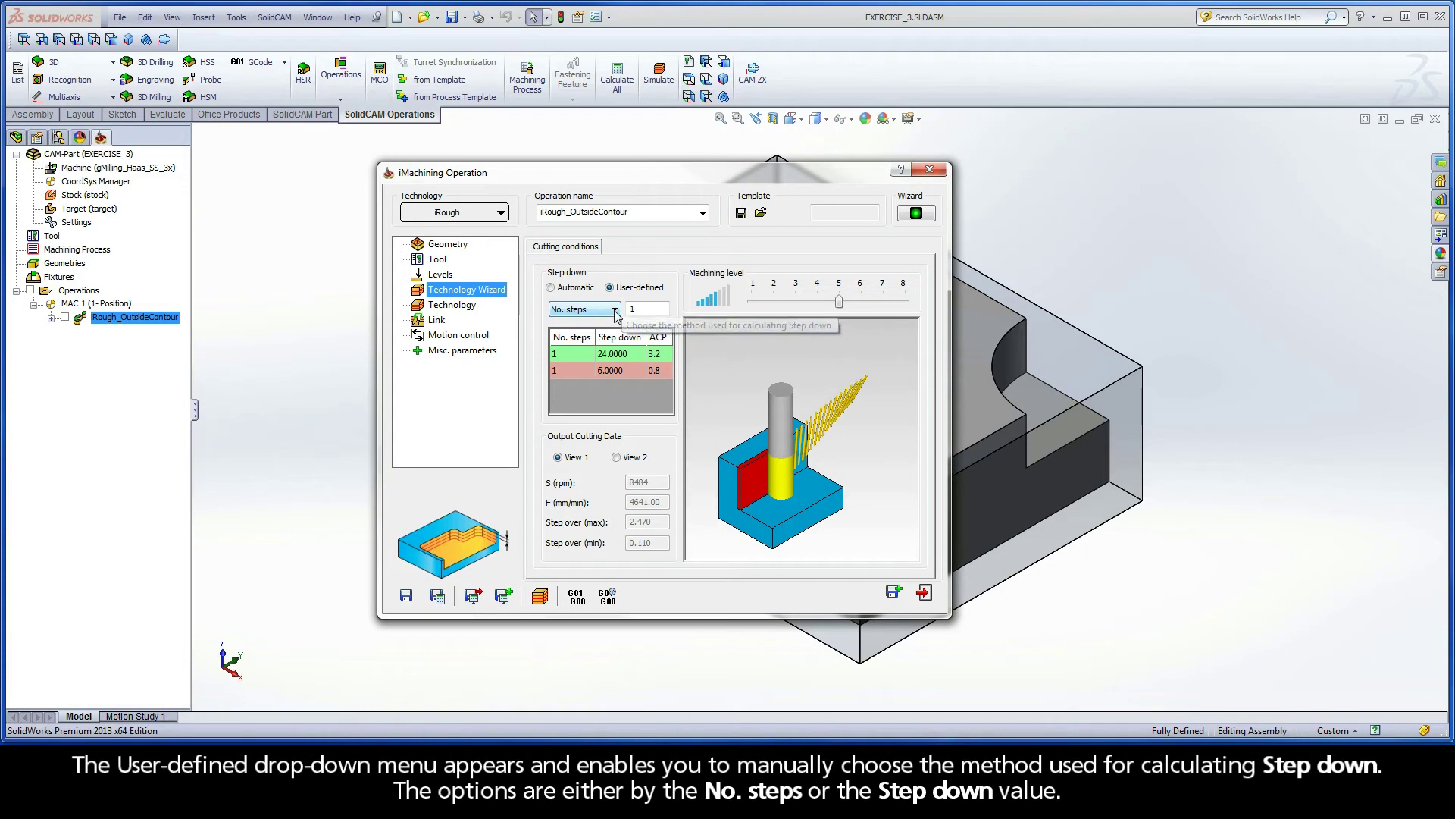
Set No. steps to 4 for four 7.5000 passes and recalculate the iMachining toolpath.
left_click(615, 310)
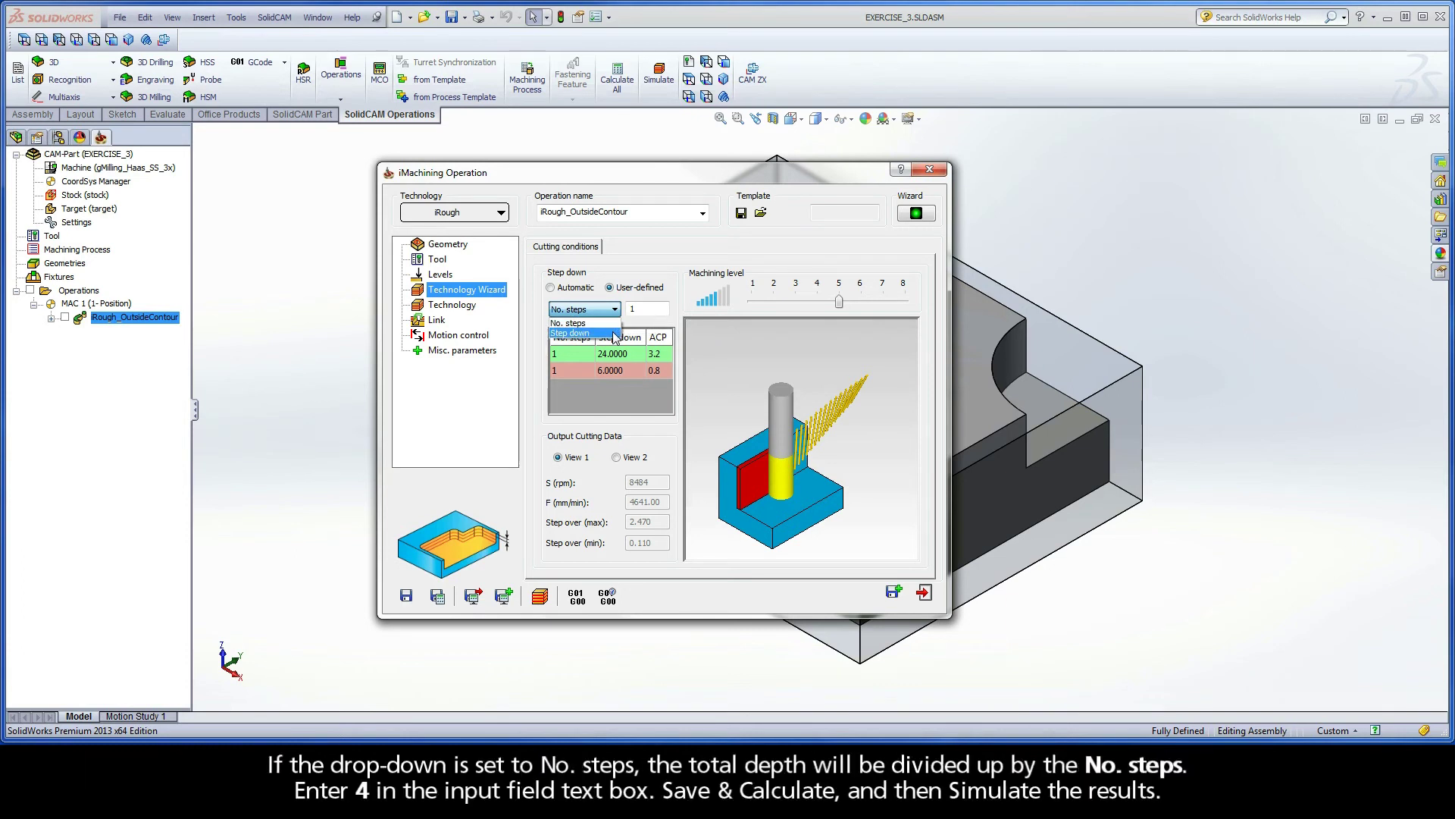
left_click(612, 323)
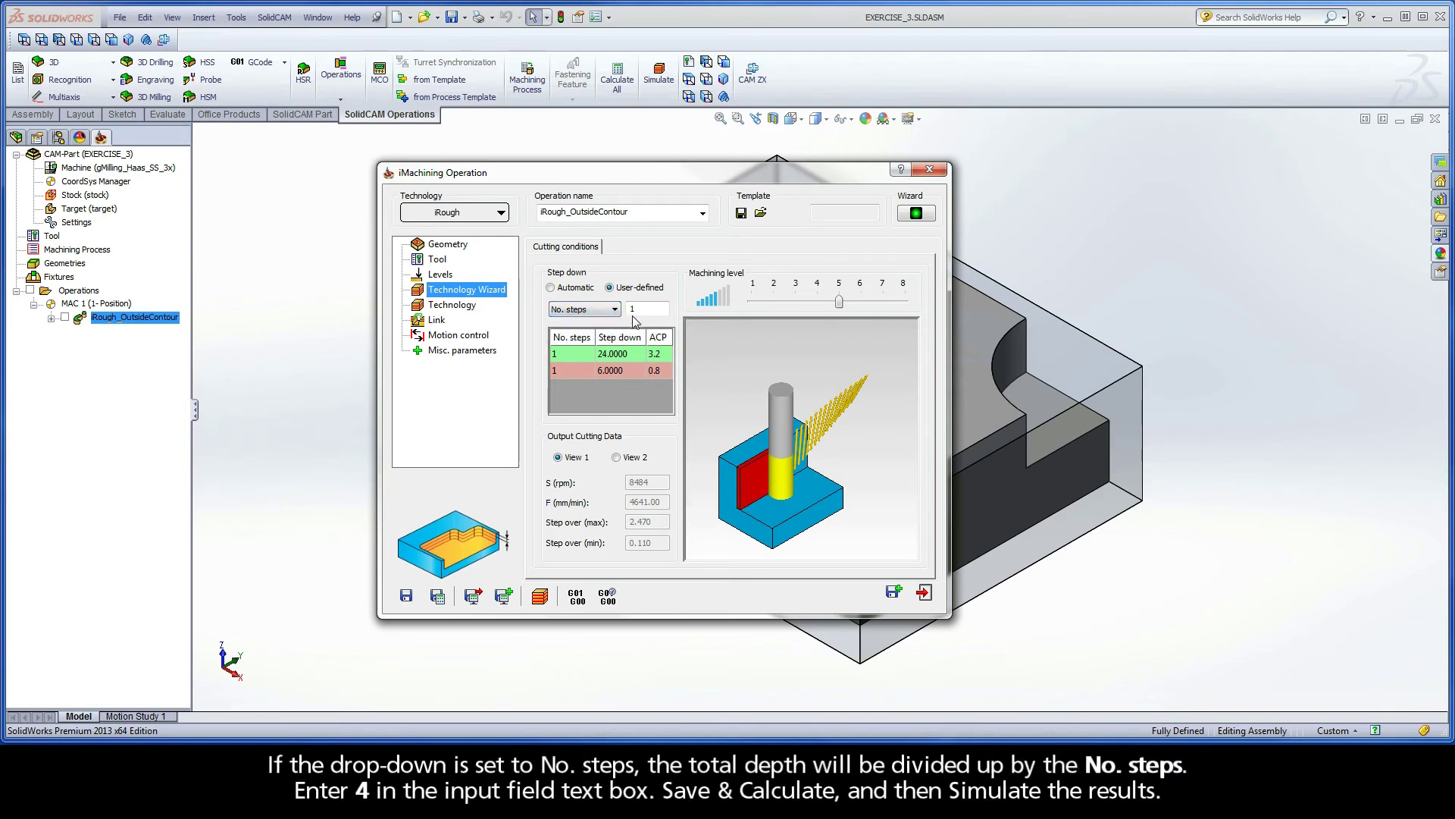
double_click(626, 309)
type("4")
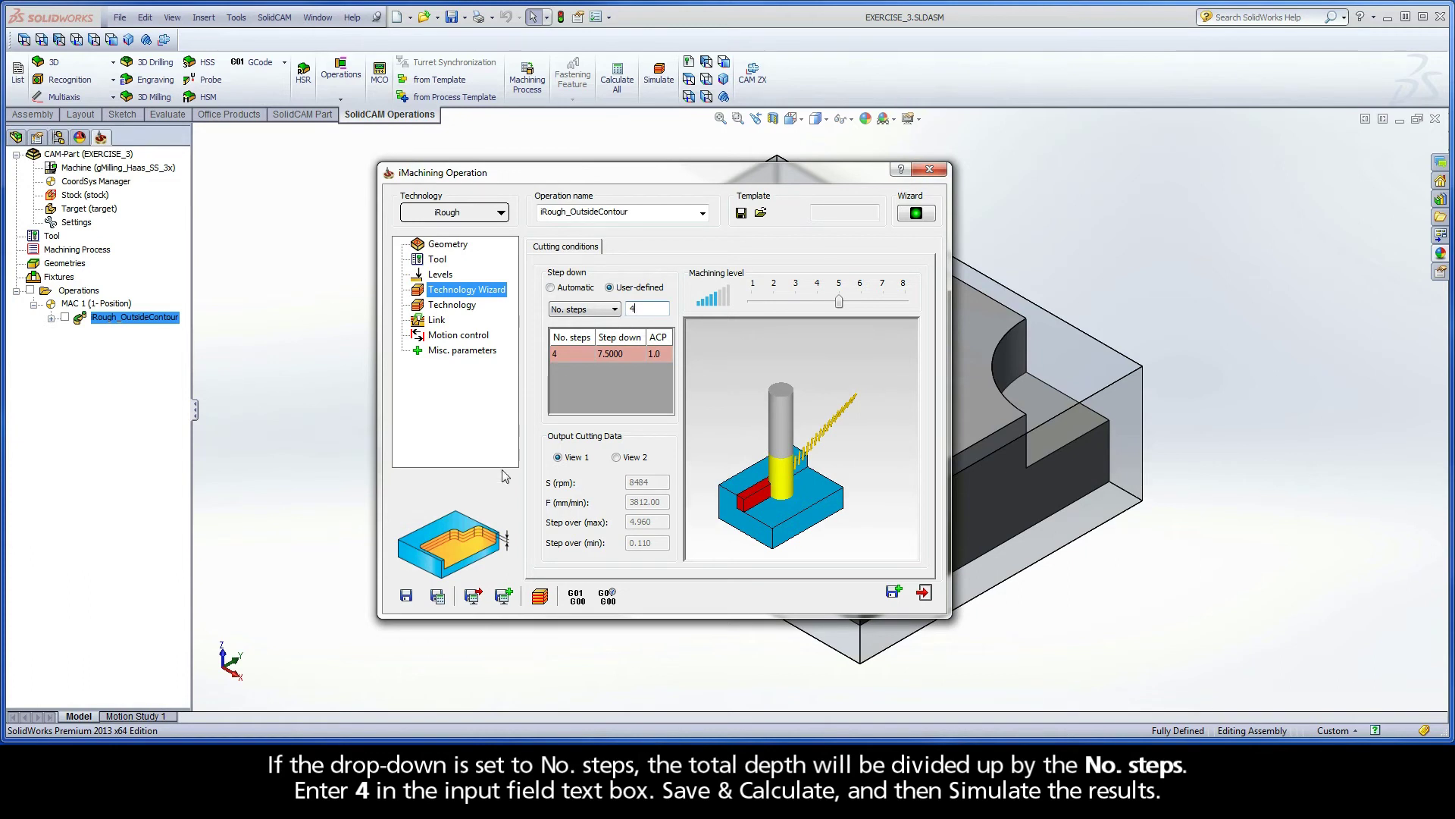
left_click(438, 596)
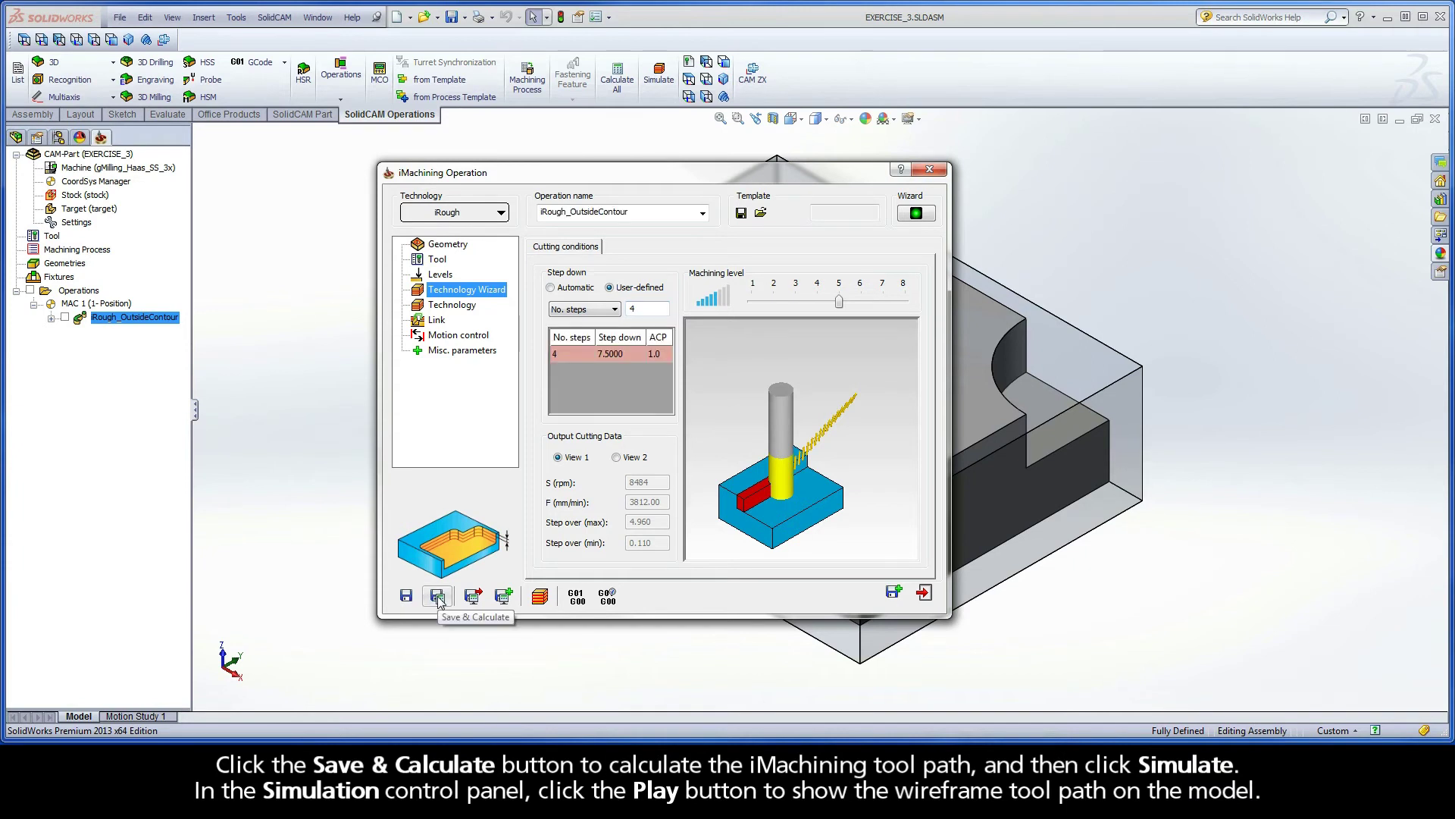
left_click(540, 597)
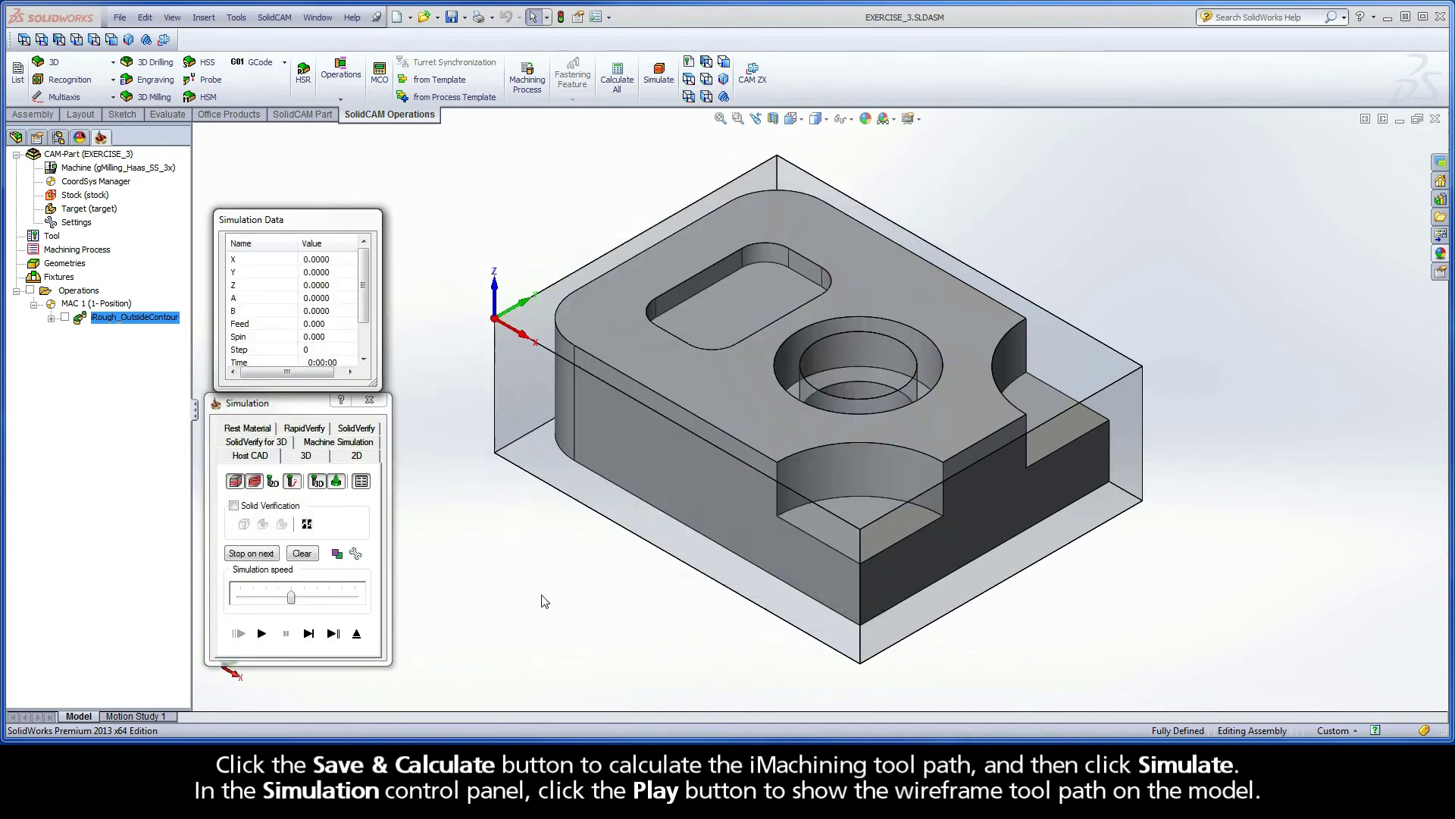
left_click(261, 633)
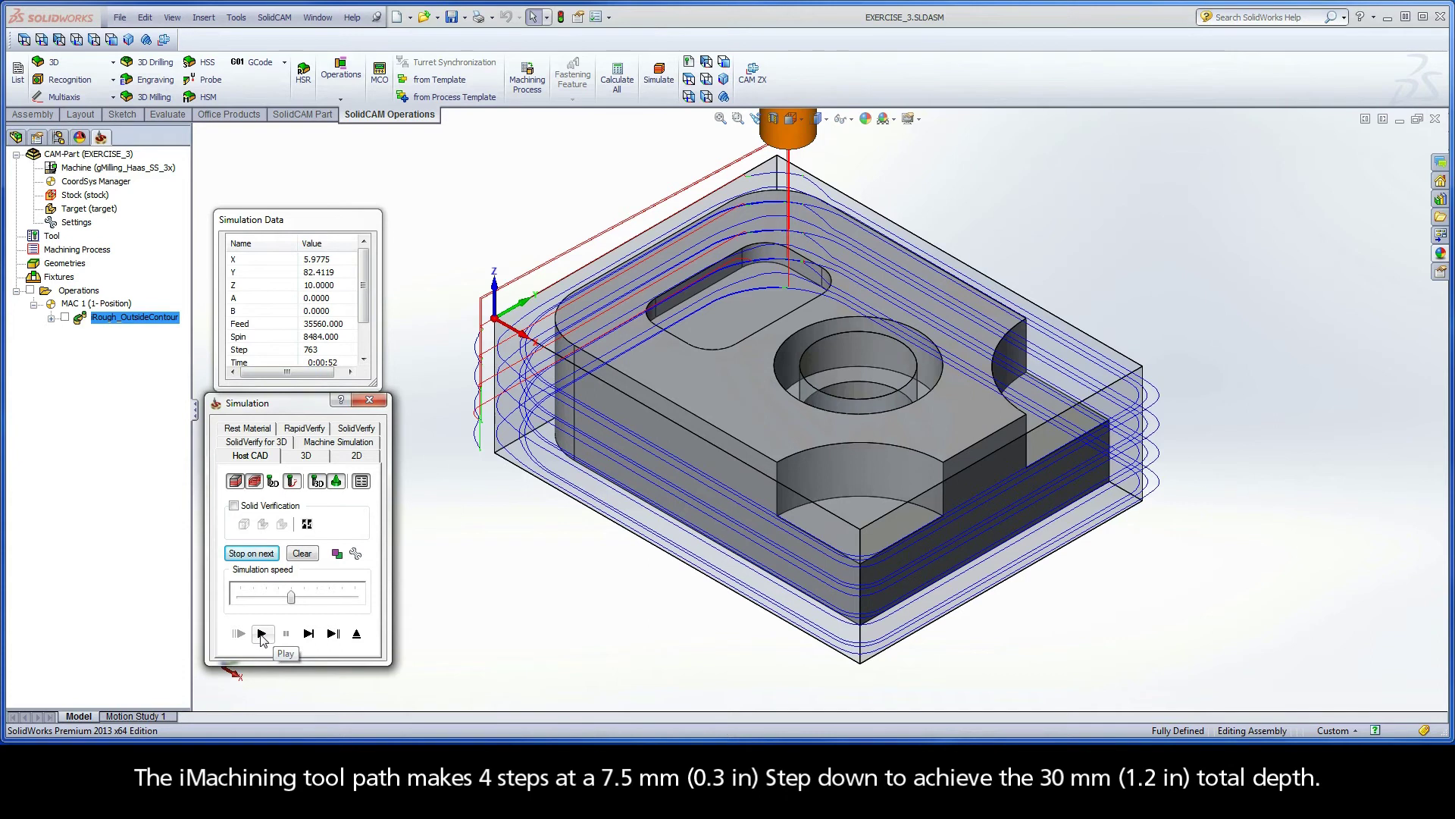
left_click(357, 635)
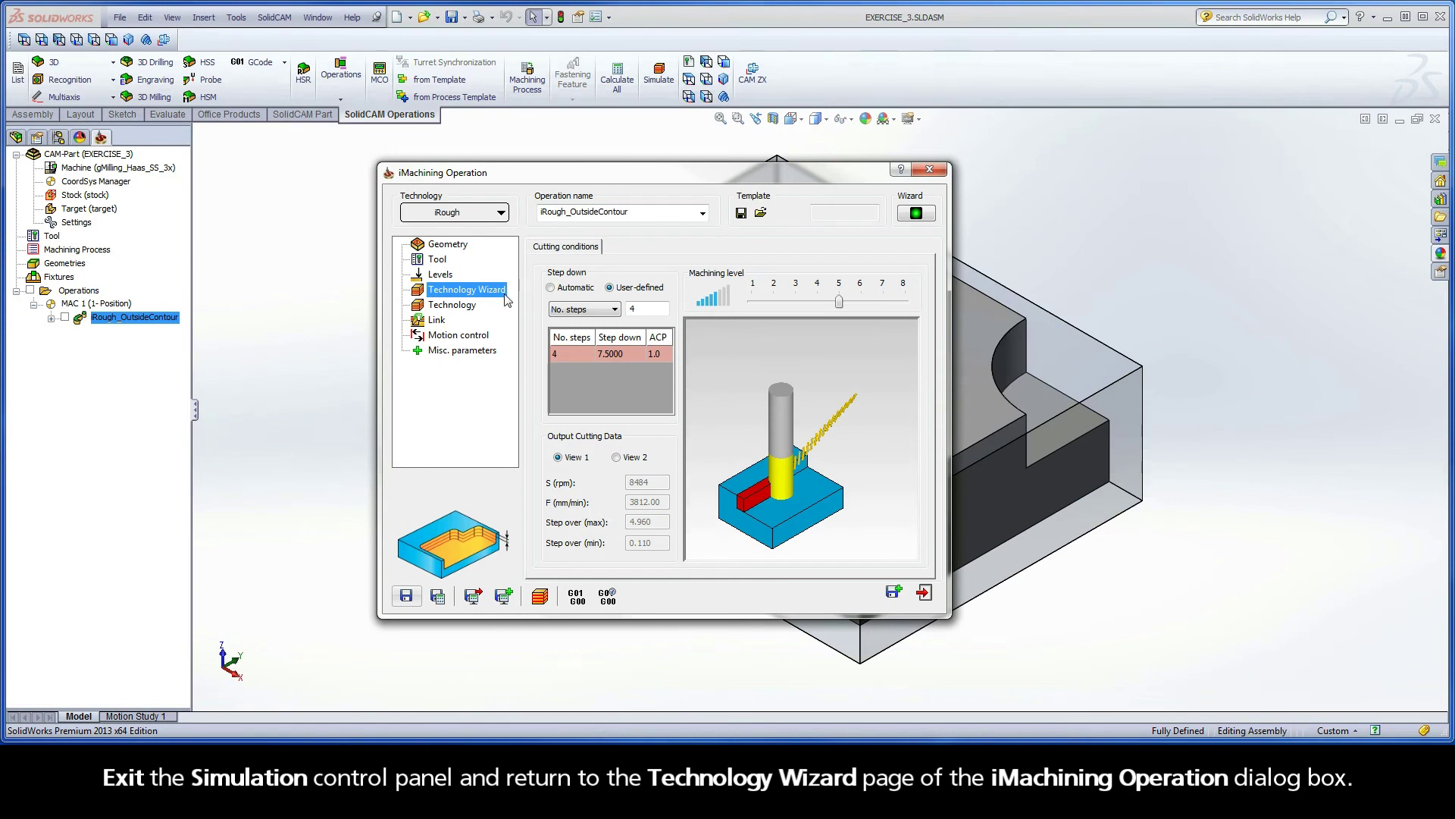
Define the step-down by Step down depth and enter a value of 3.
left_click(614, 309)
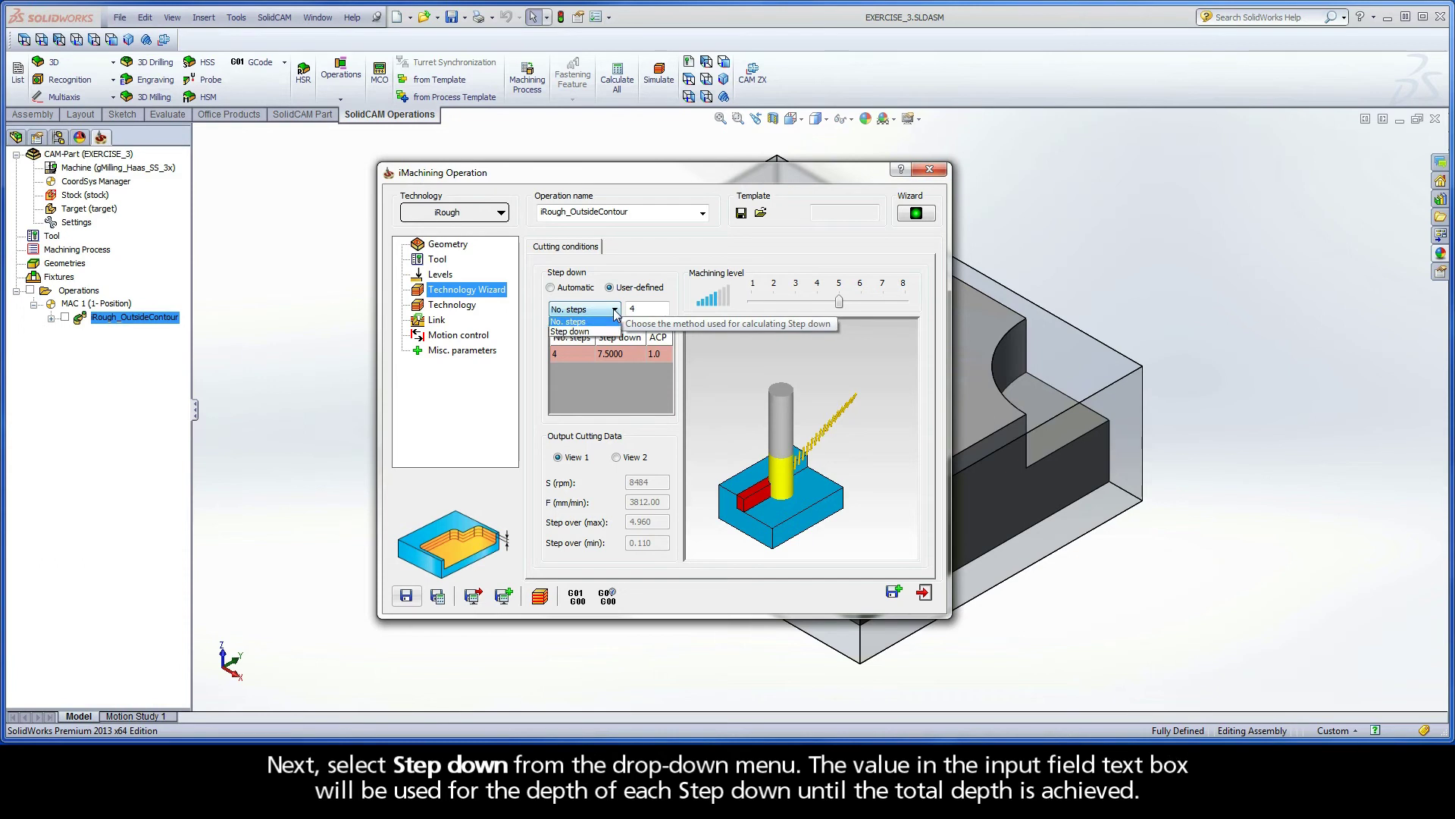
left_click(610, 333)
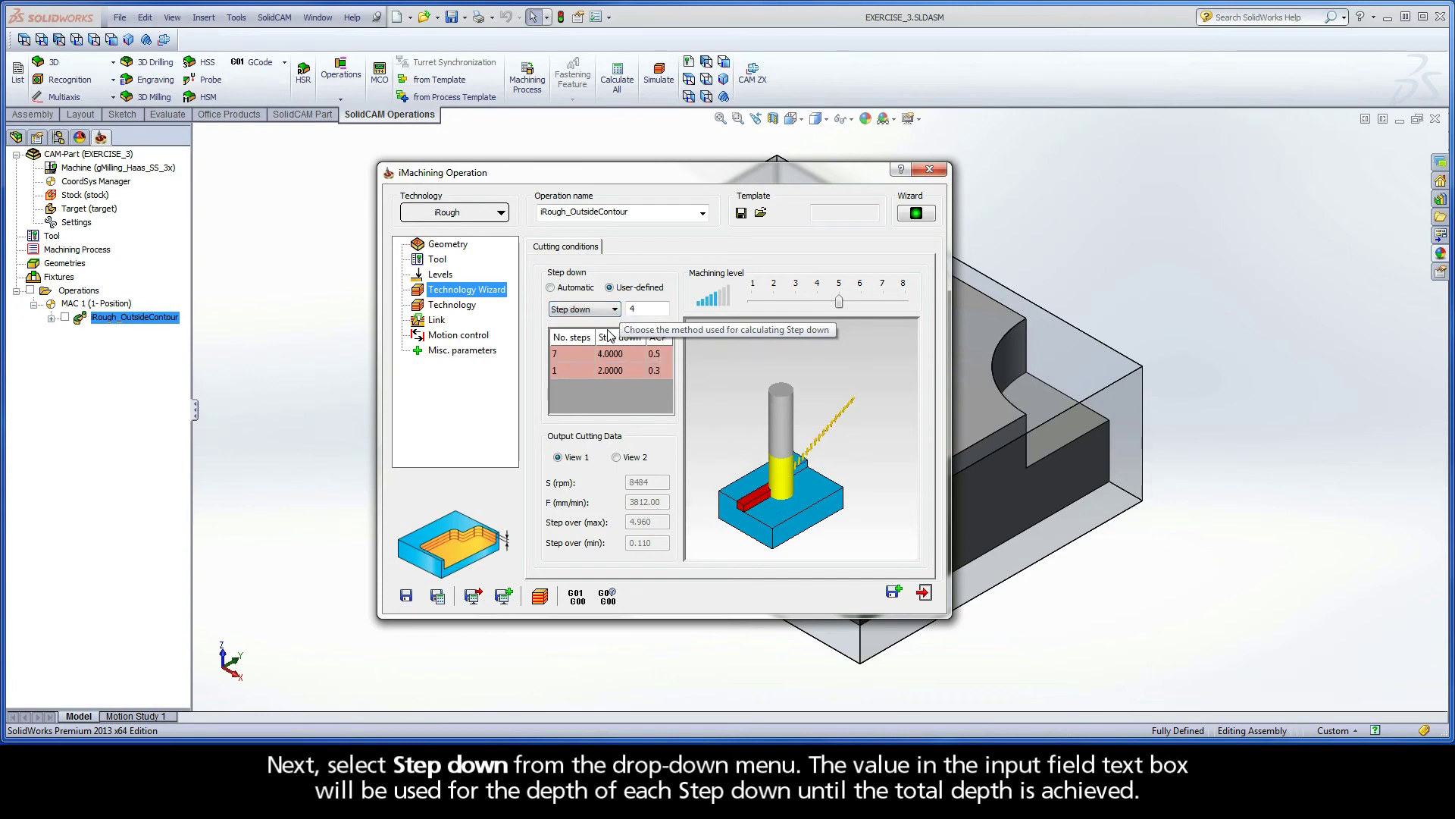
double_click(637, 310)
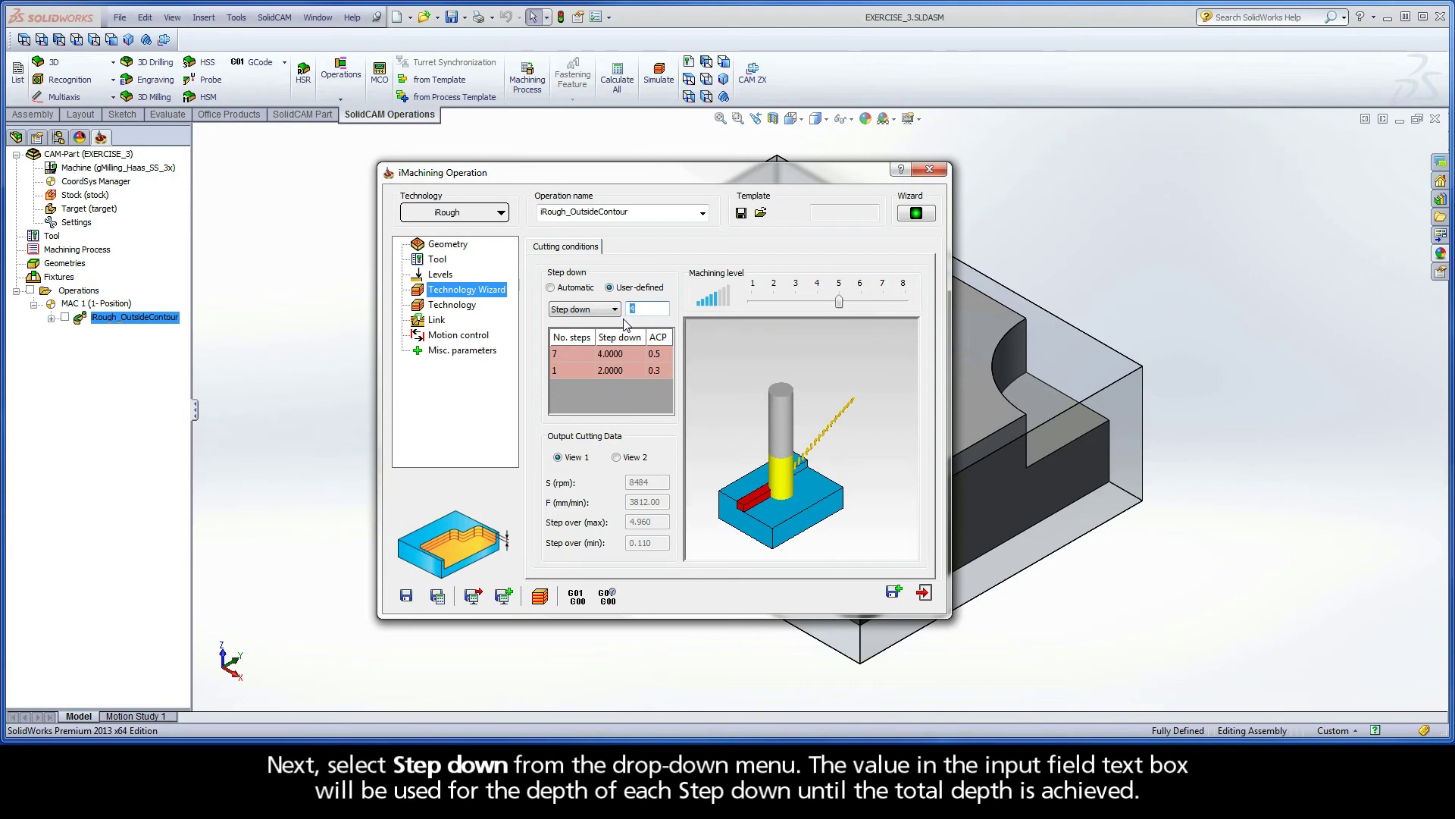
type("3")
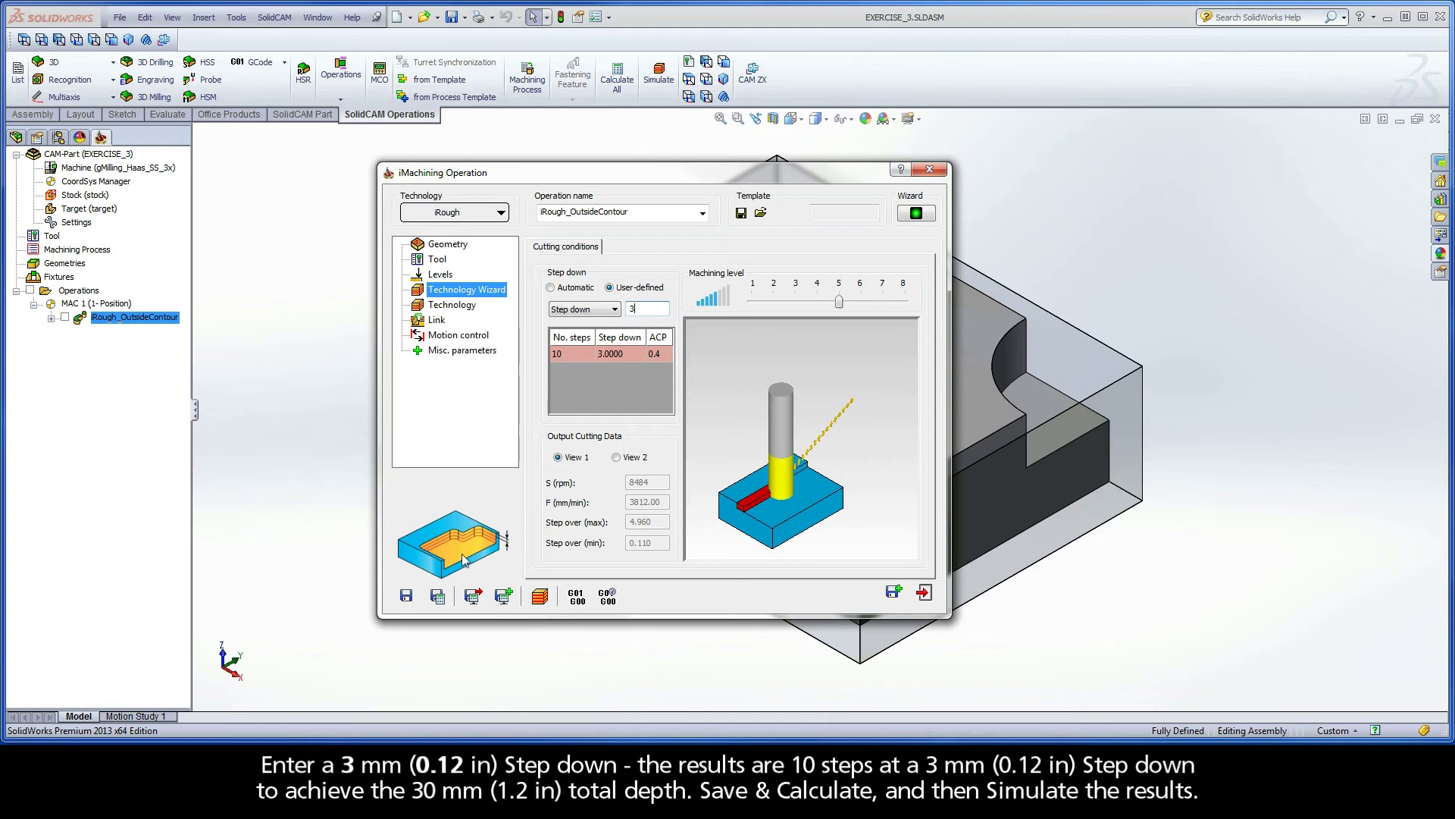
Recalculate the toolpath and play its simulation at a faster playback speed.
left_click(439, 599)
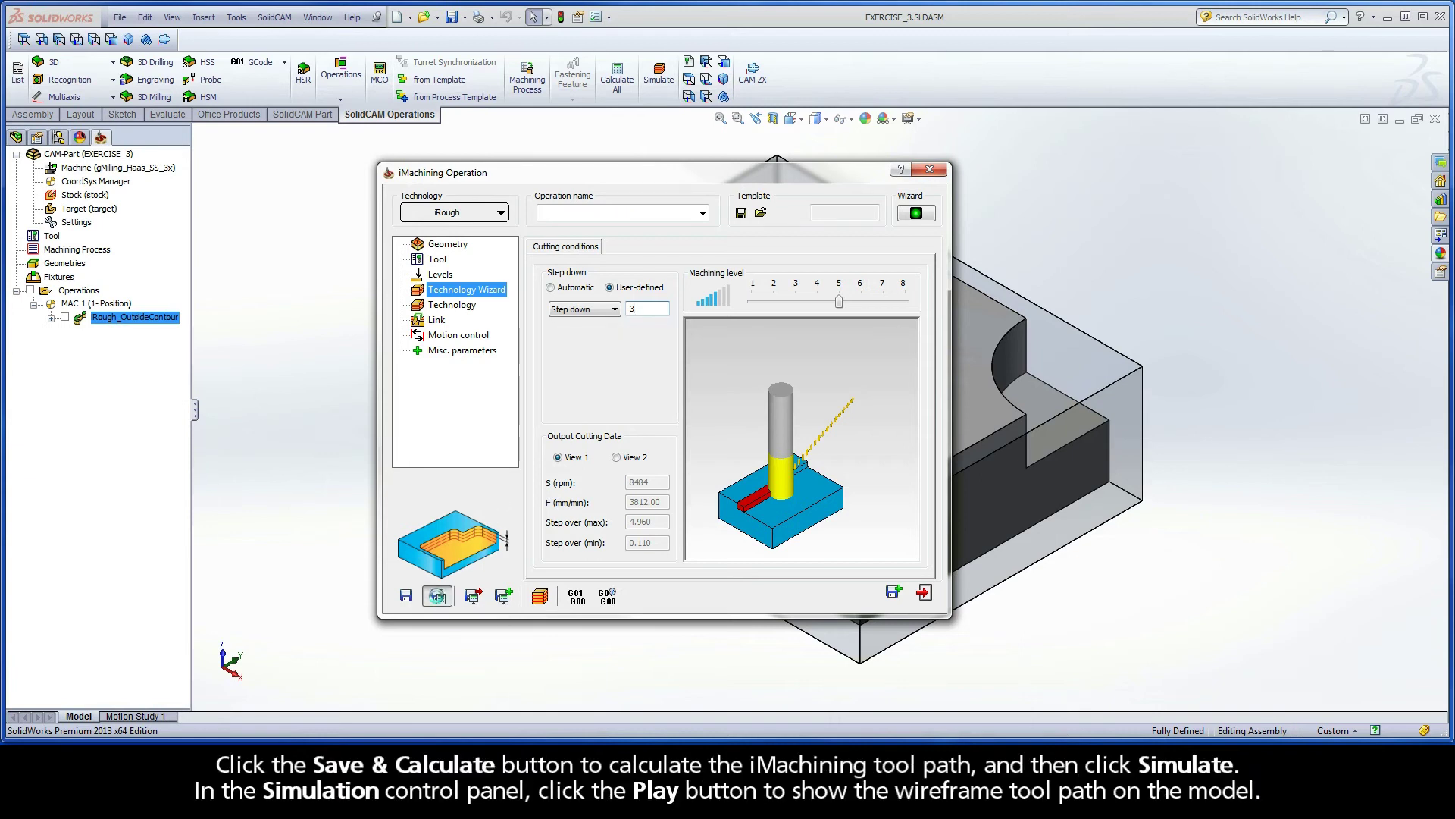
left_click(541, 598)
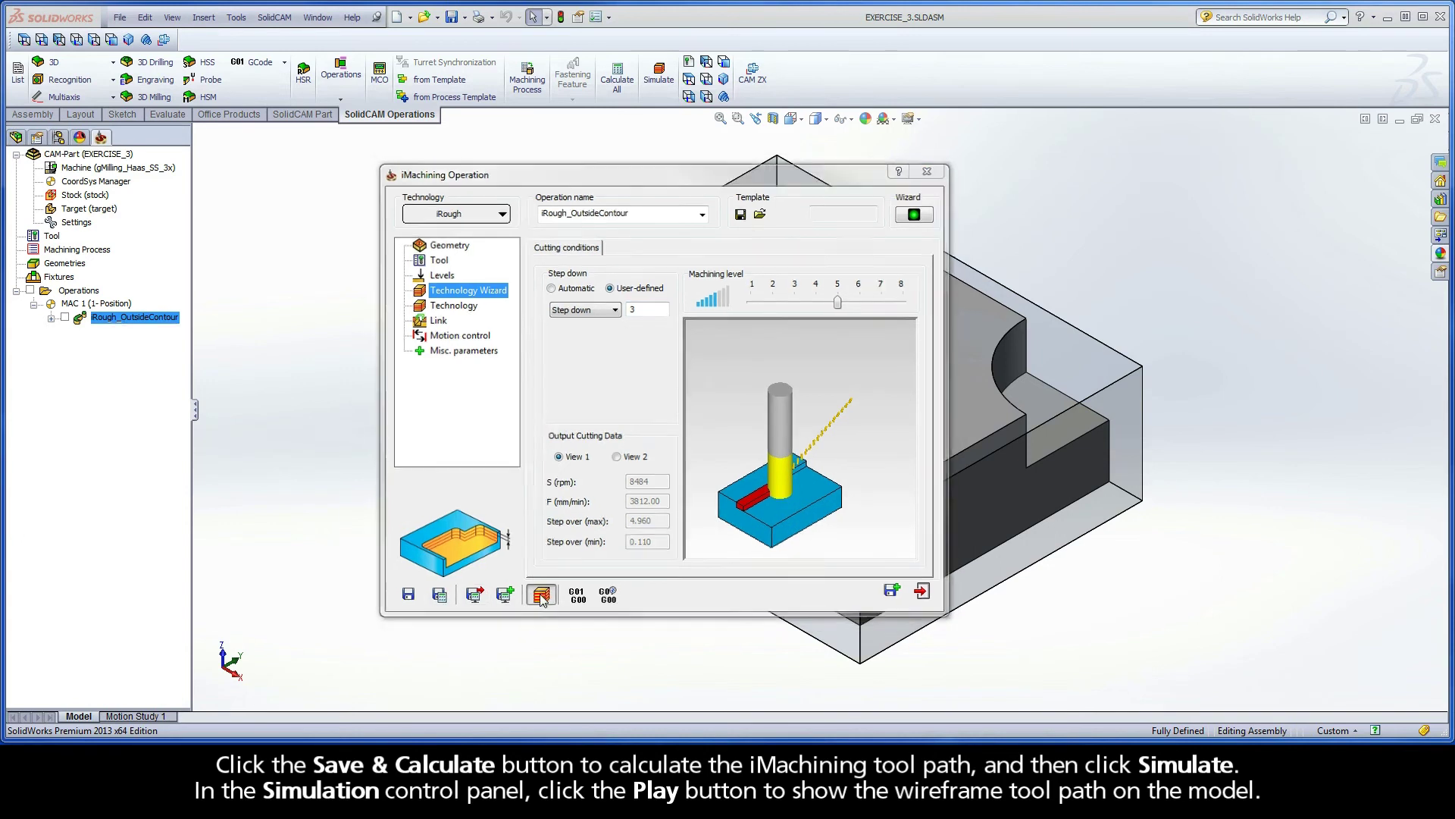
left_click(262, 633)
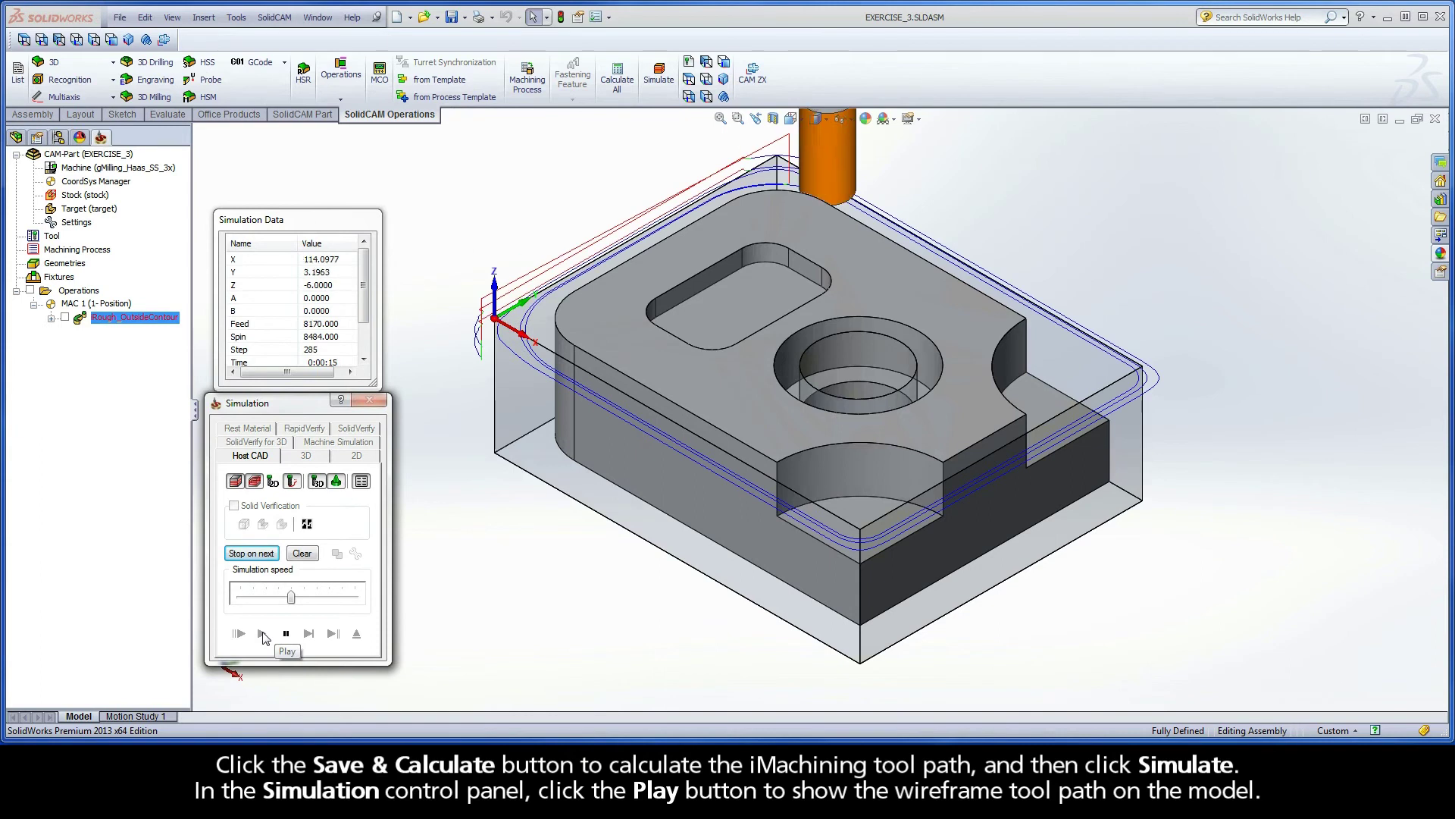
left_click_drag(292, 599, 306, 601)
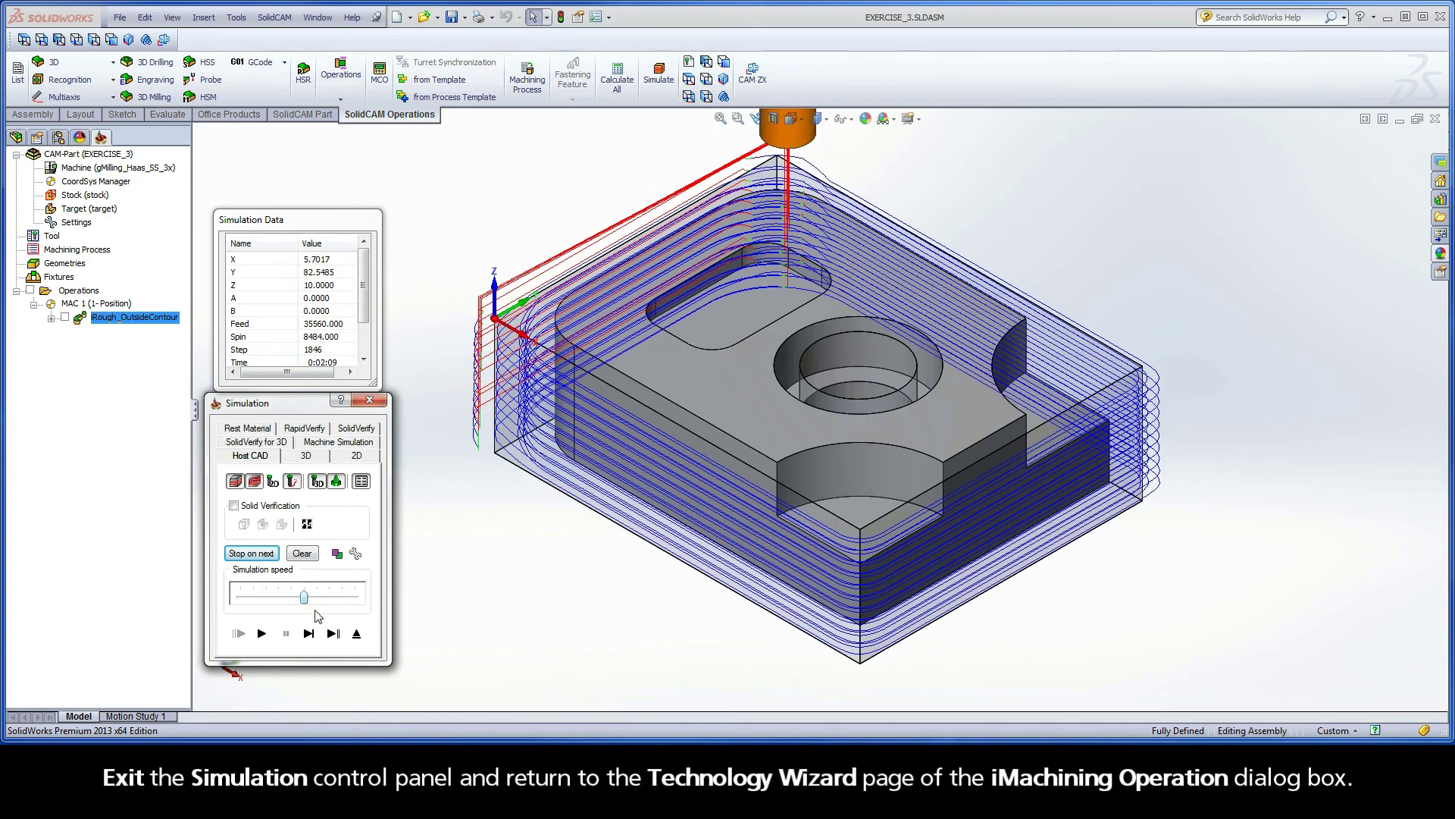
Leave the simulation, set Step down to 30 for one 30.0000 pass, and recalculate.
left_click(356, 633)
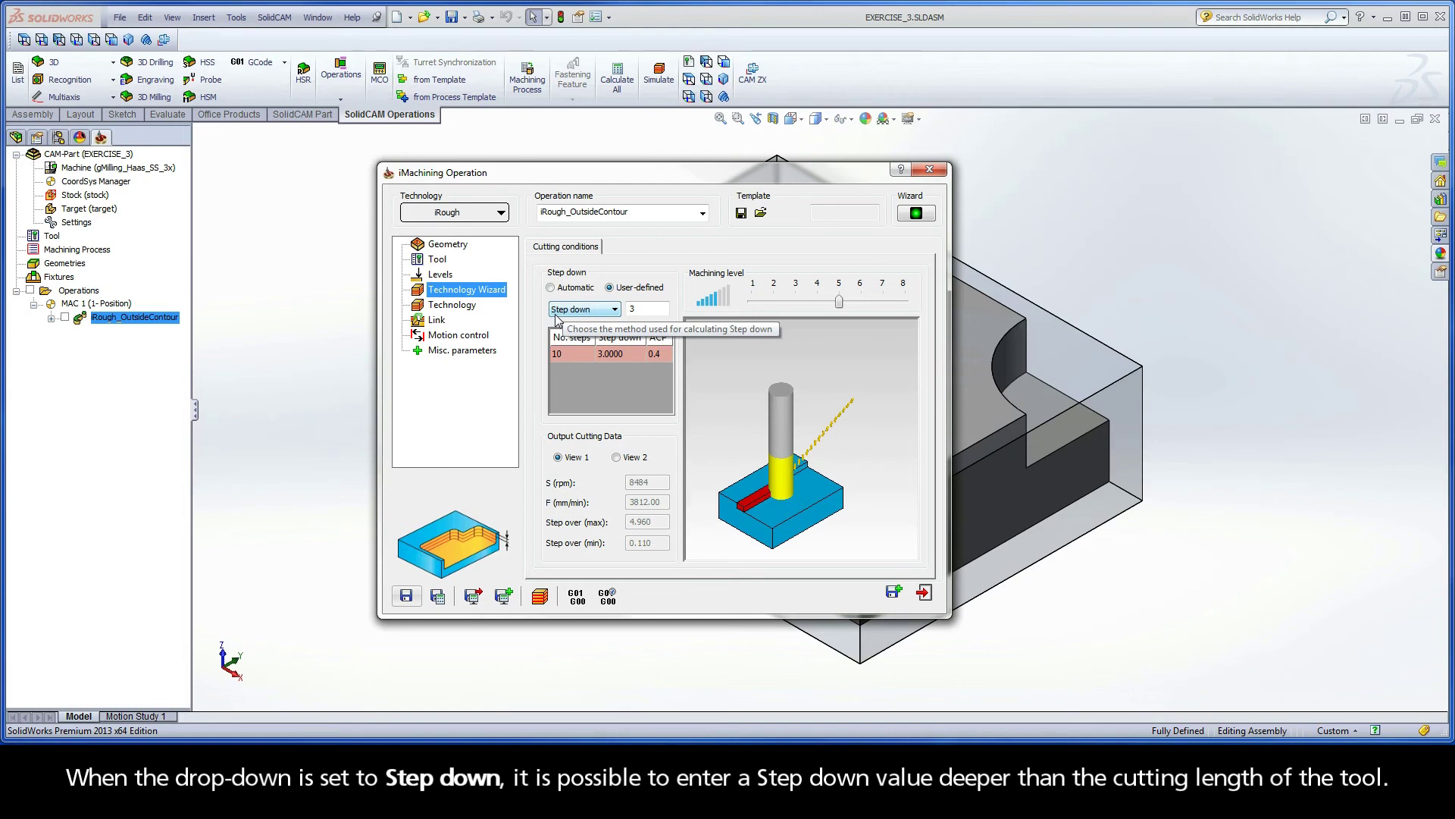
key("Tab")
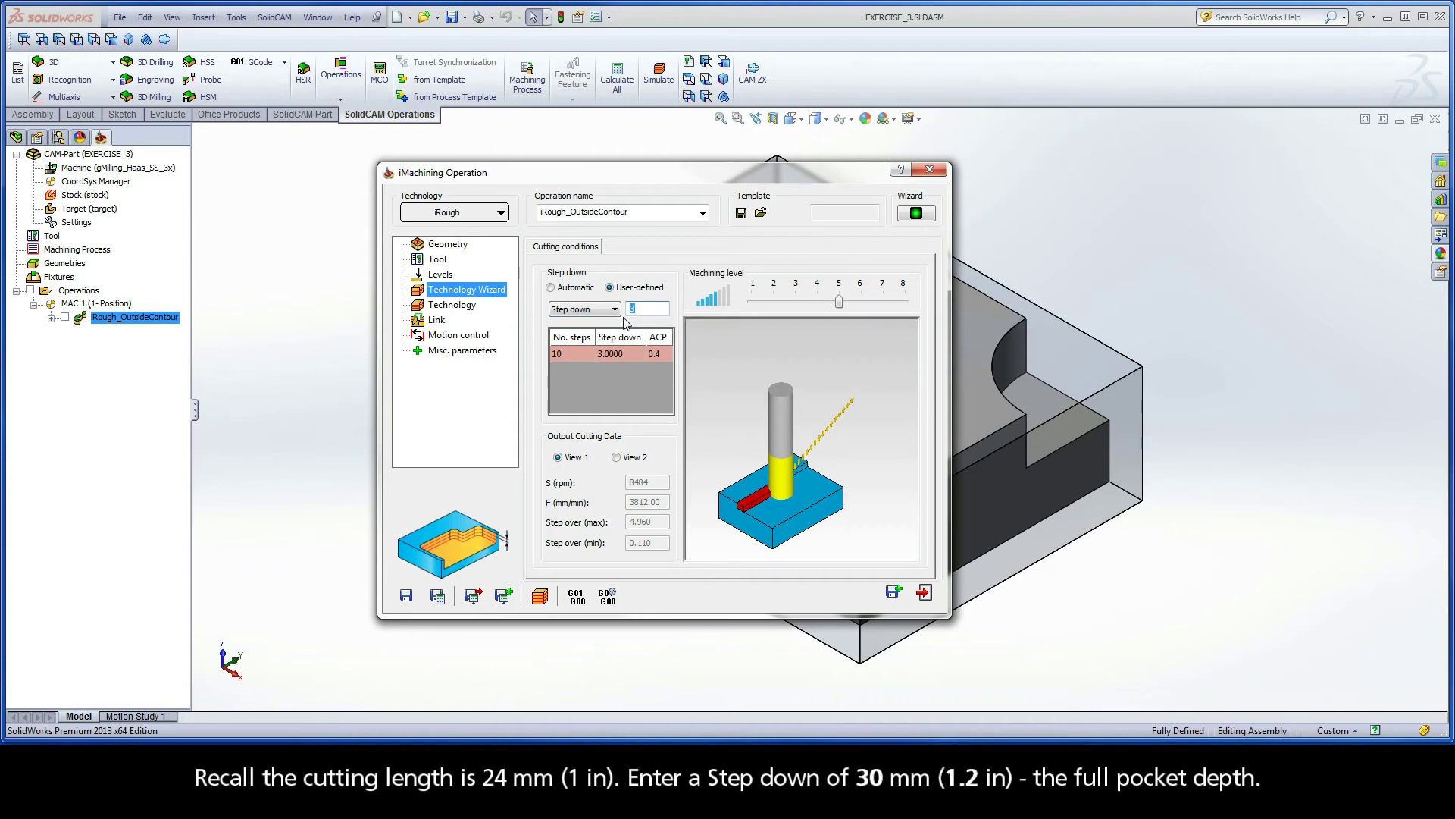
type("30")
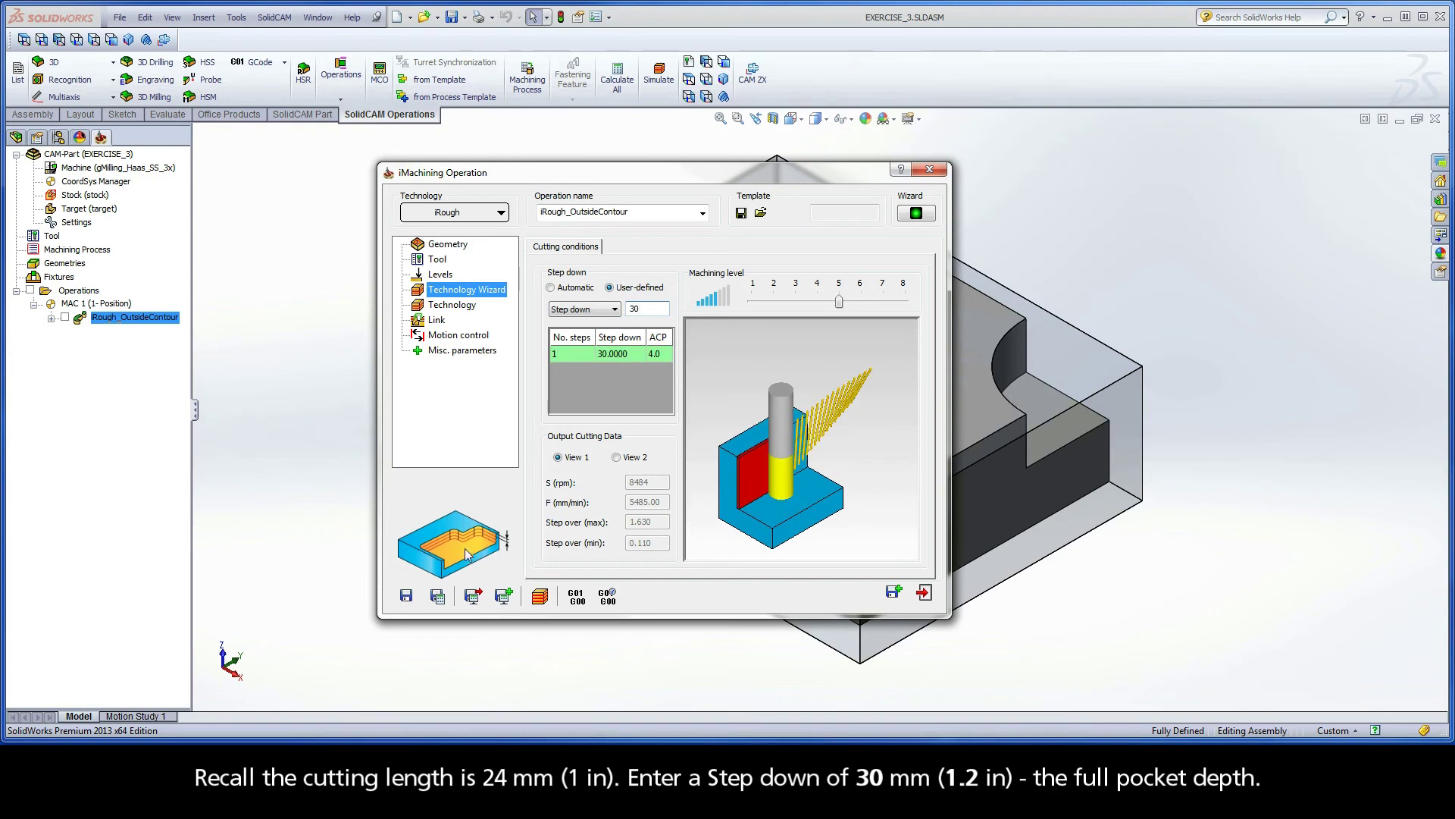
left_click(437, 596)
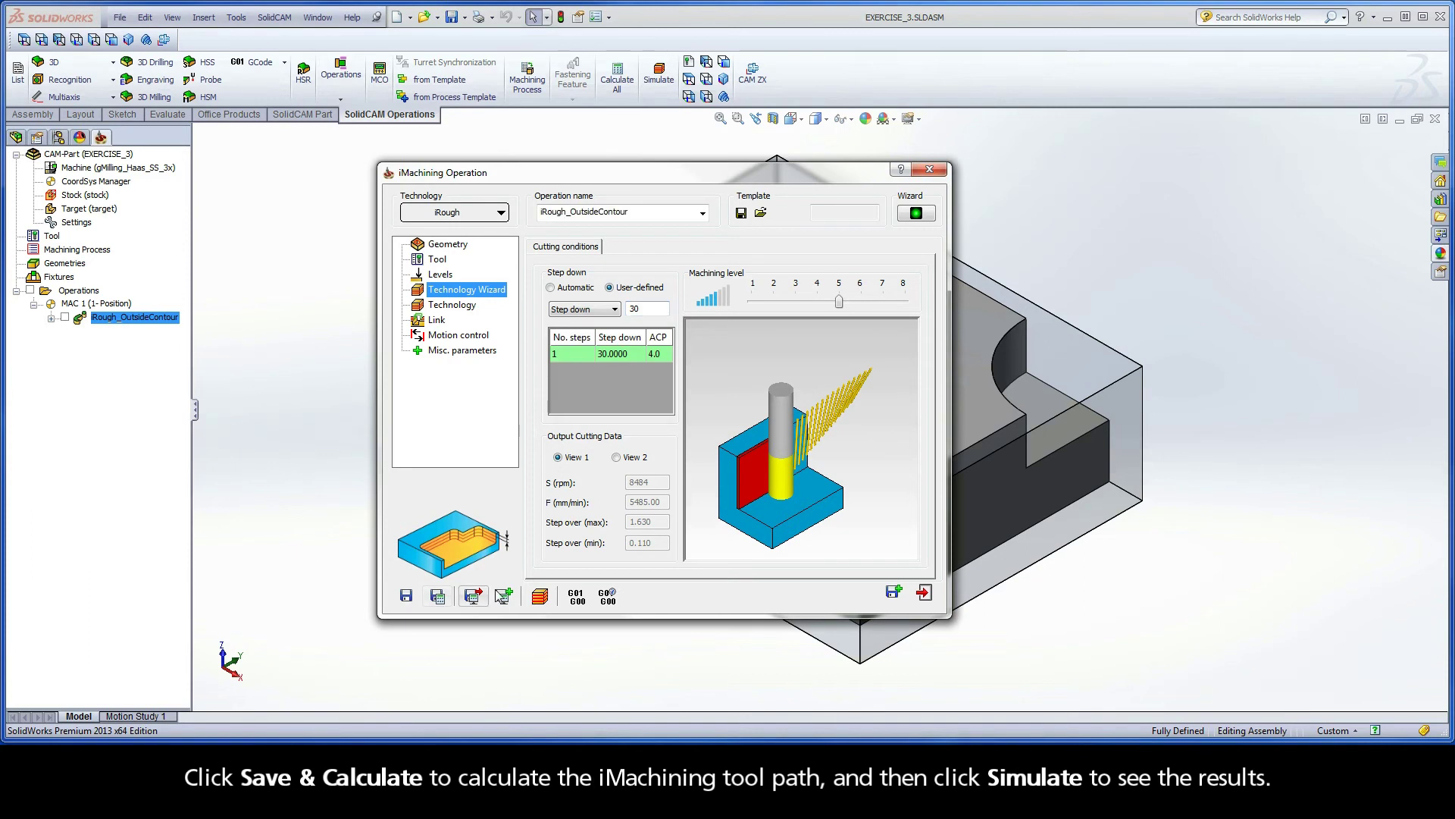
left_click(540, 596)
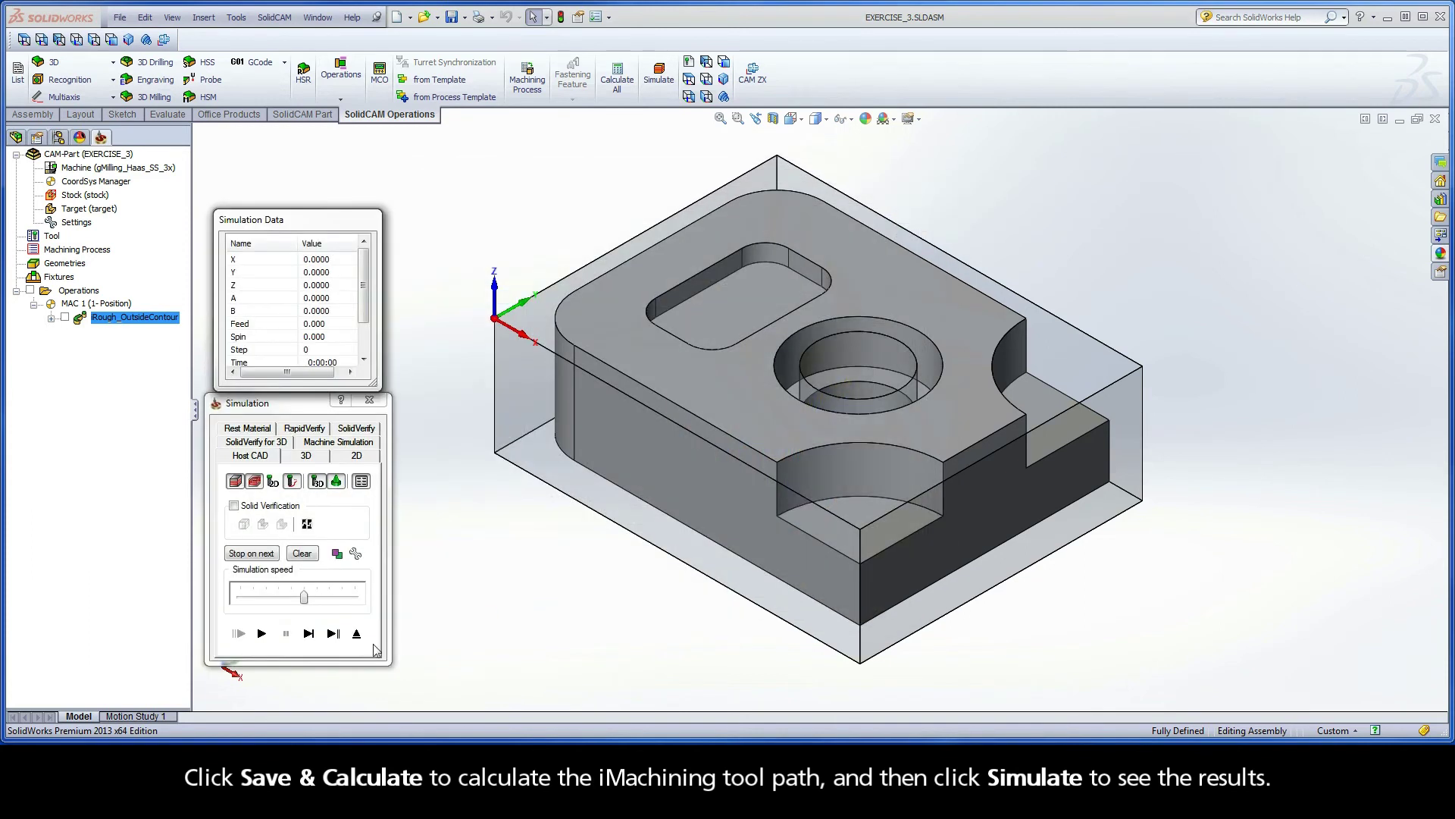
left_click(261, 634)
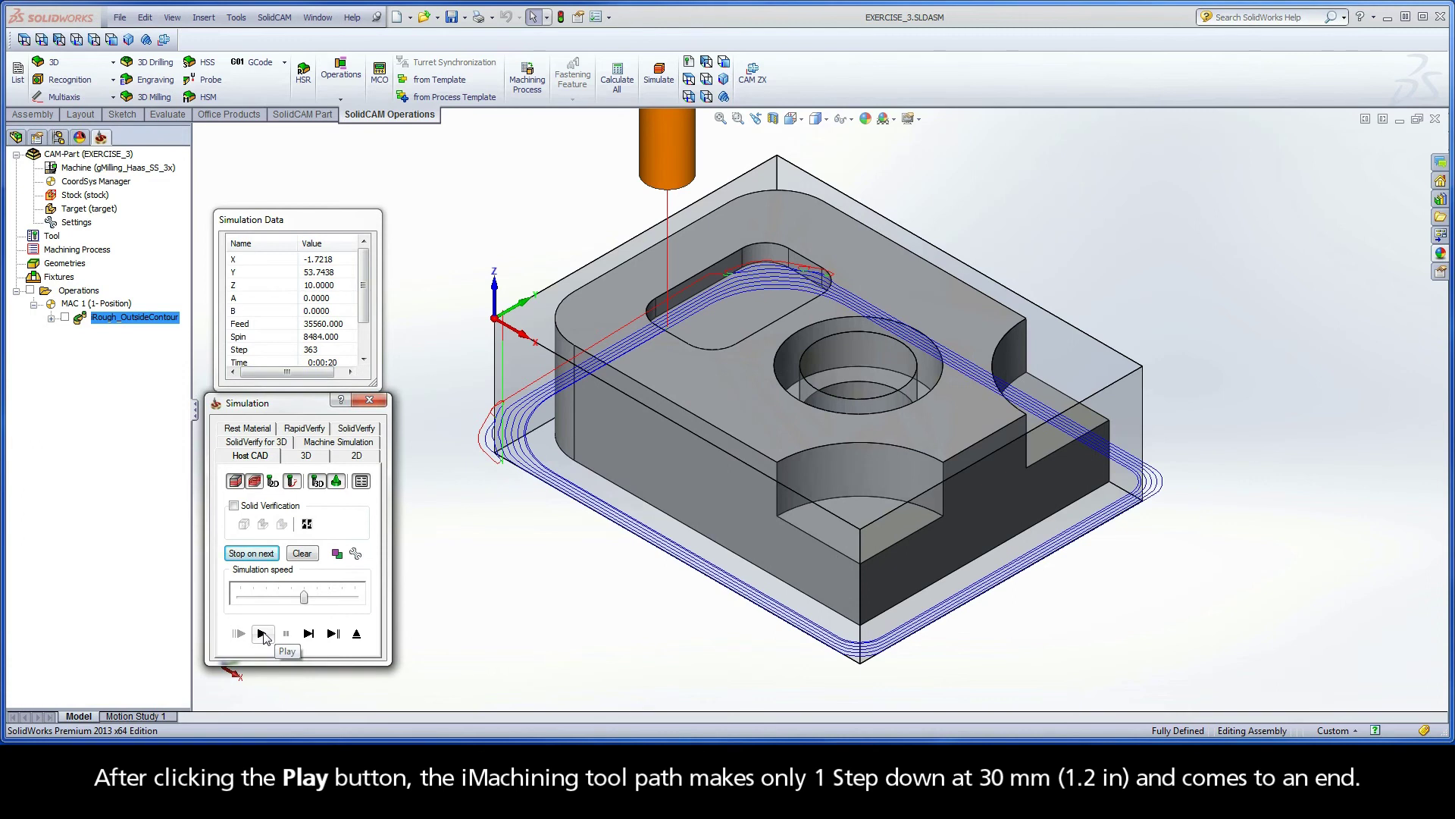
left_click(356, 634)
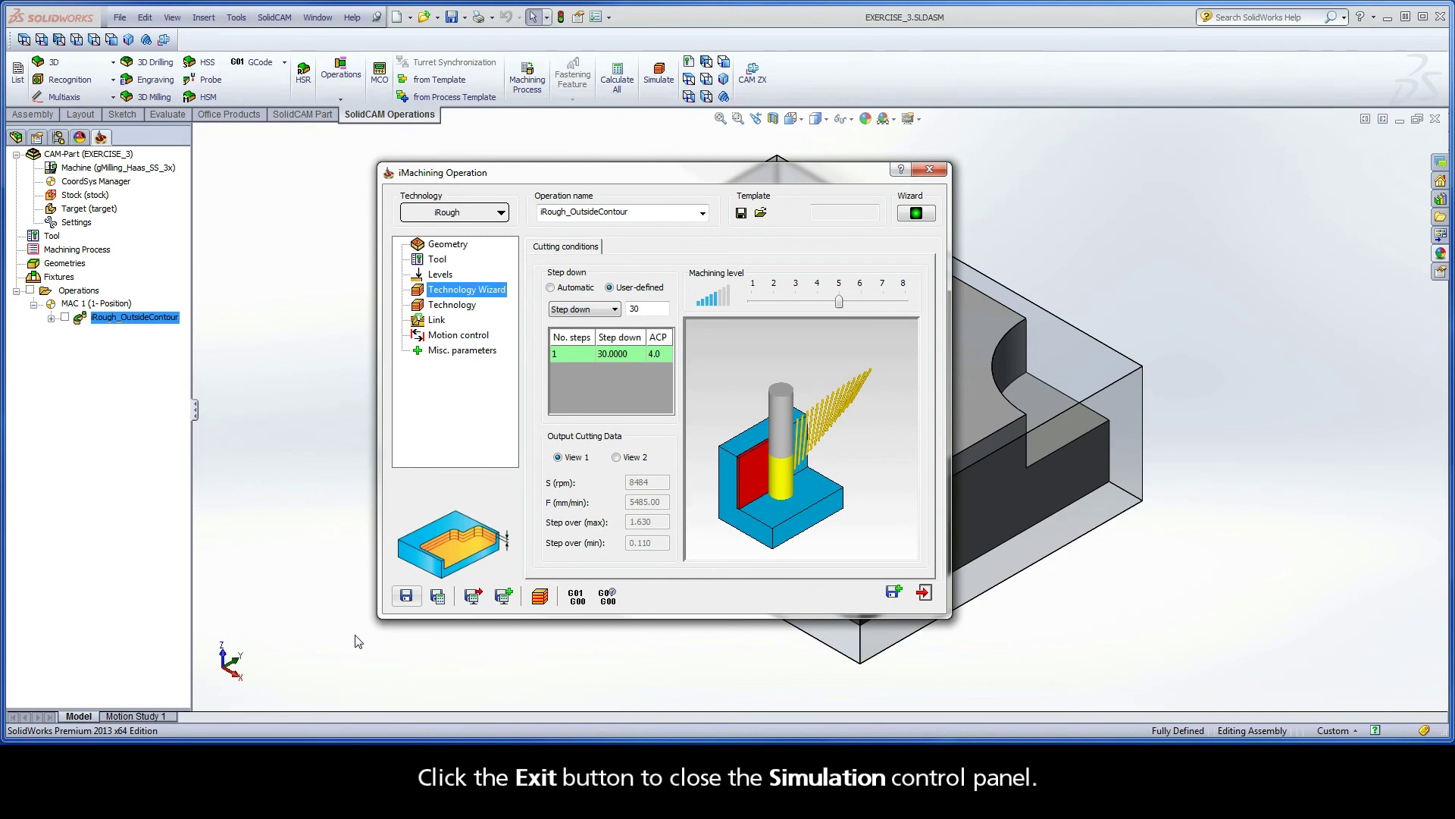
Set the step-down to No. steps with value 1 and recalculate the toolpath.
left_click(554, 311)
left_click(591, 320)
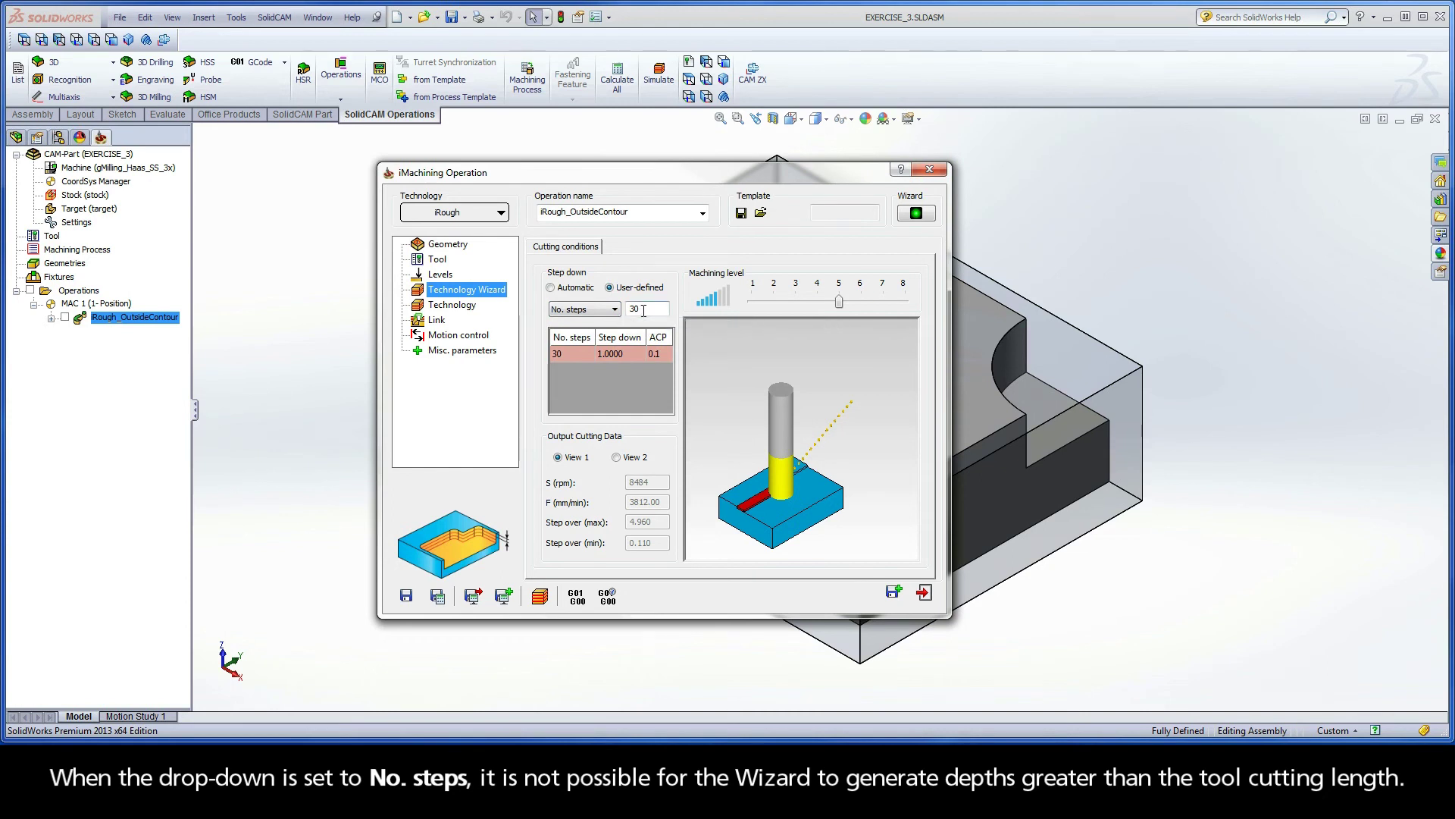
double_click(643, 311)
type("1")
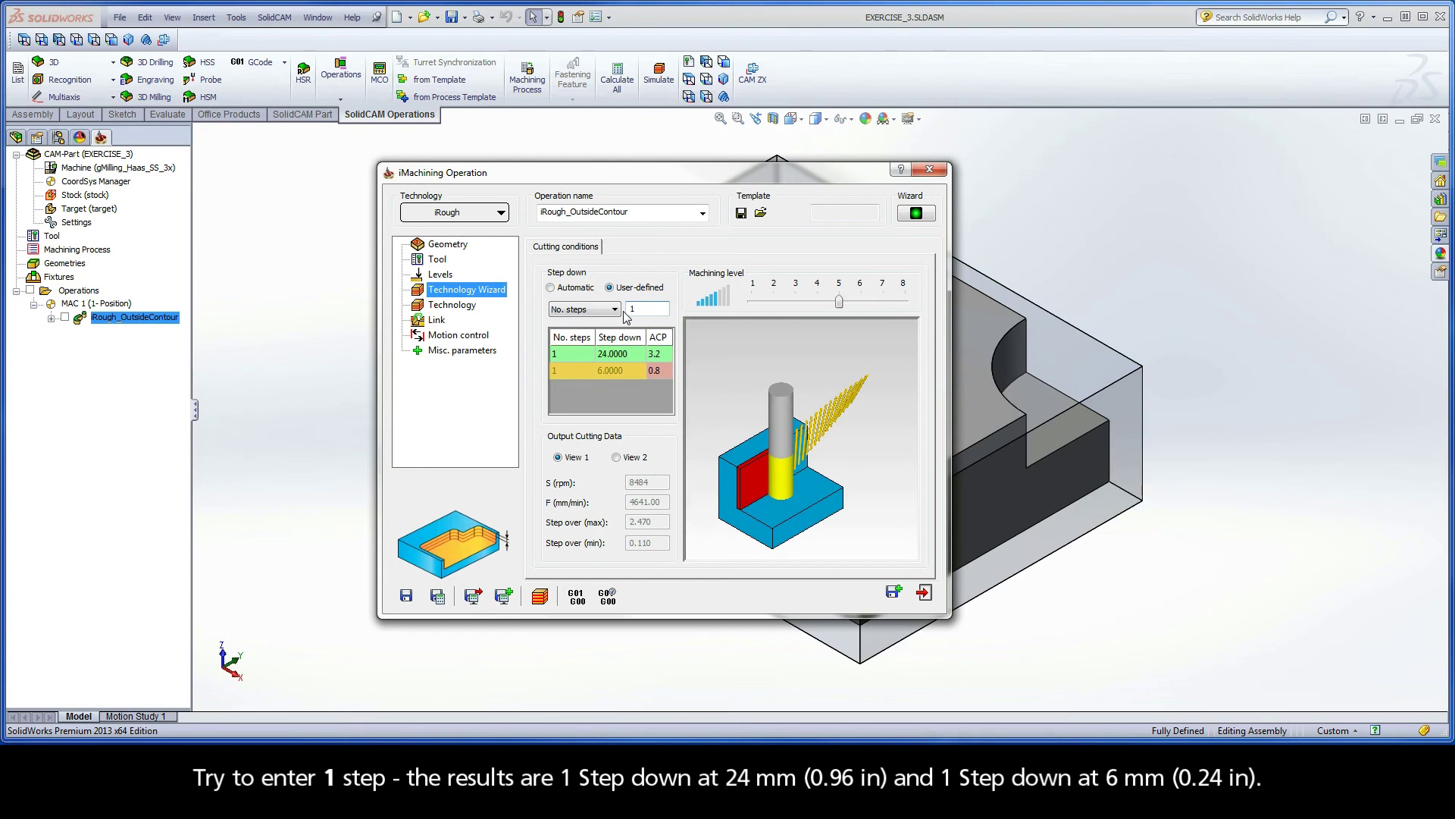
left_click(438, 597)
left_click(542, 596)
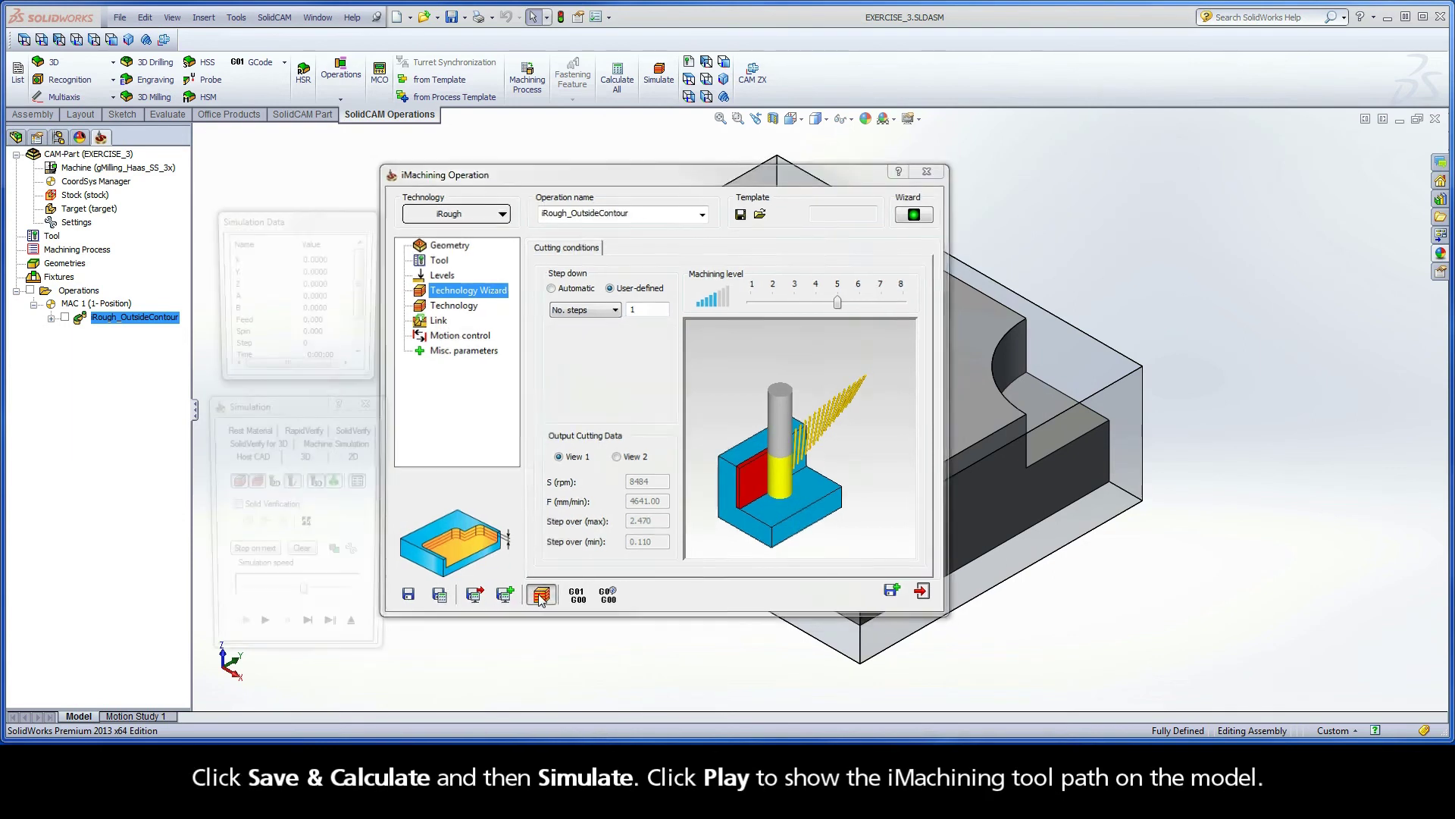
left_click(262, 633)
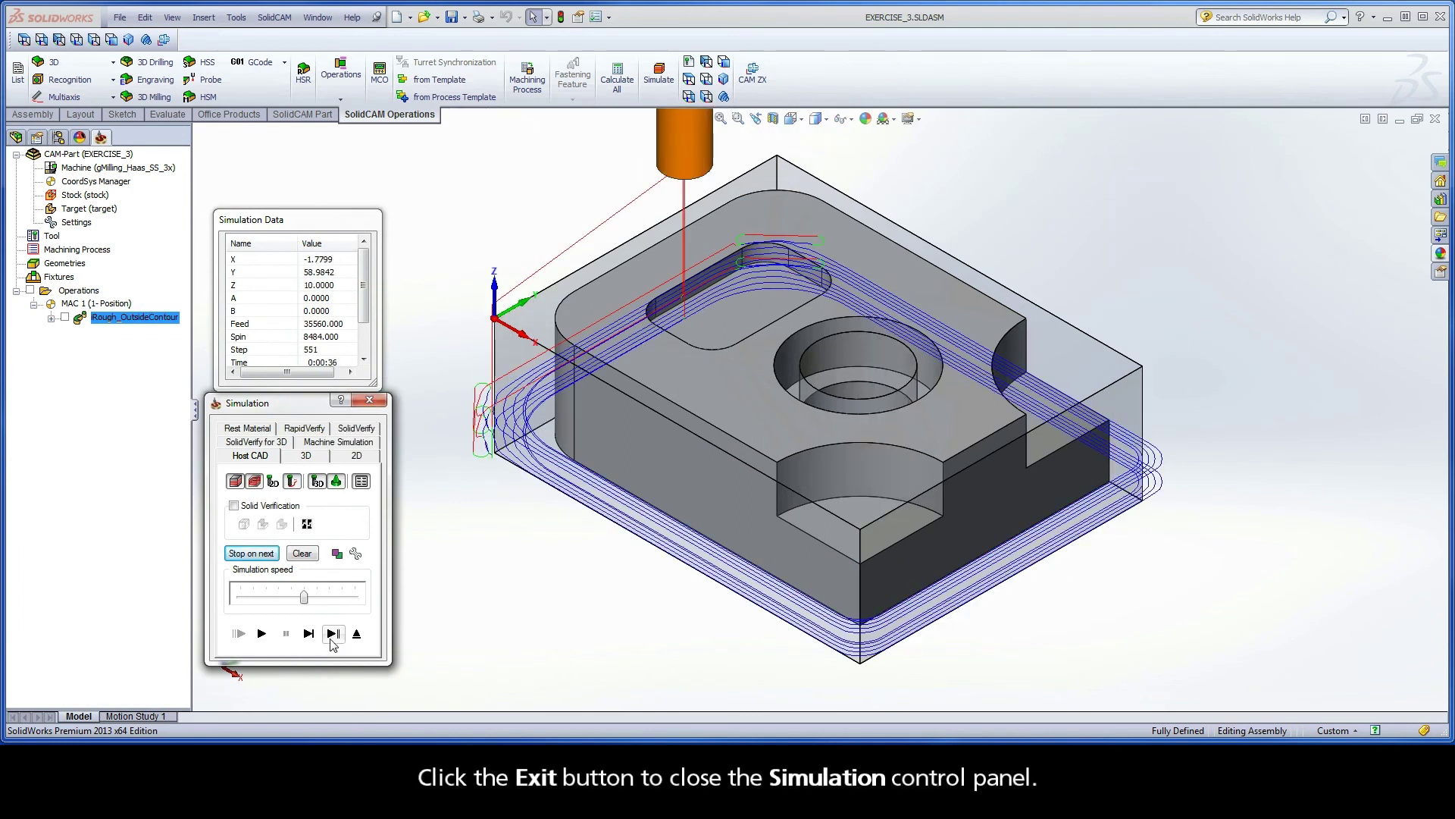
left_click(356, 634)
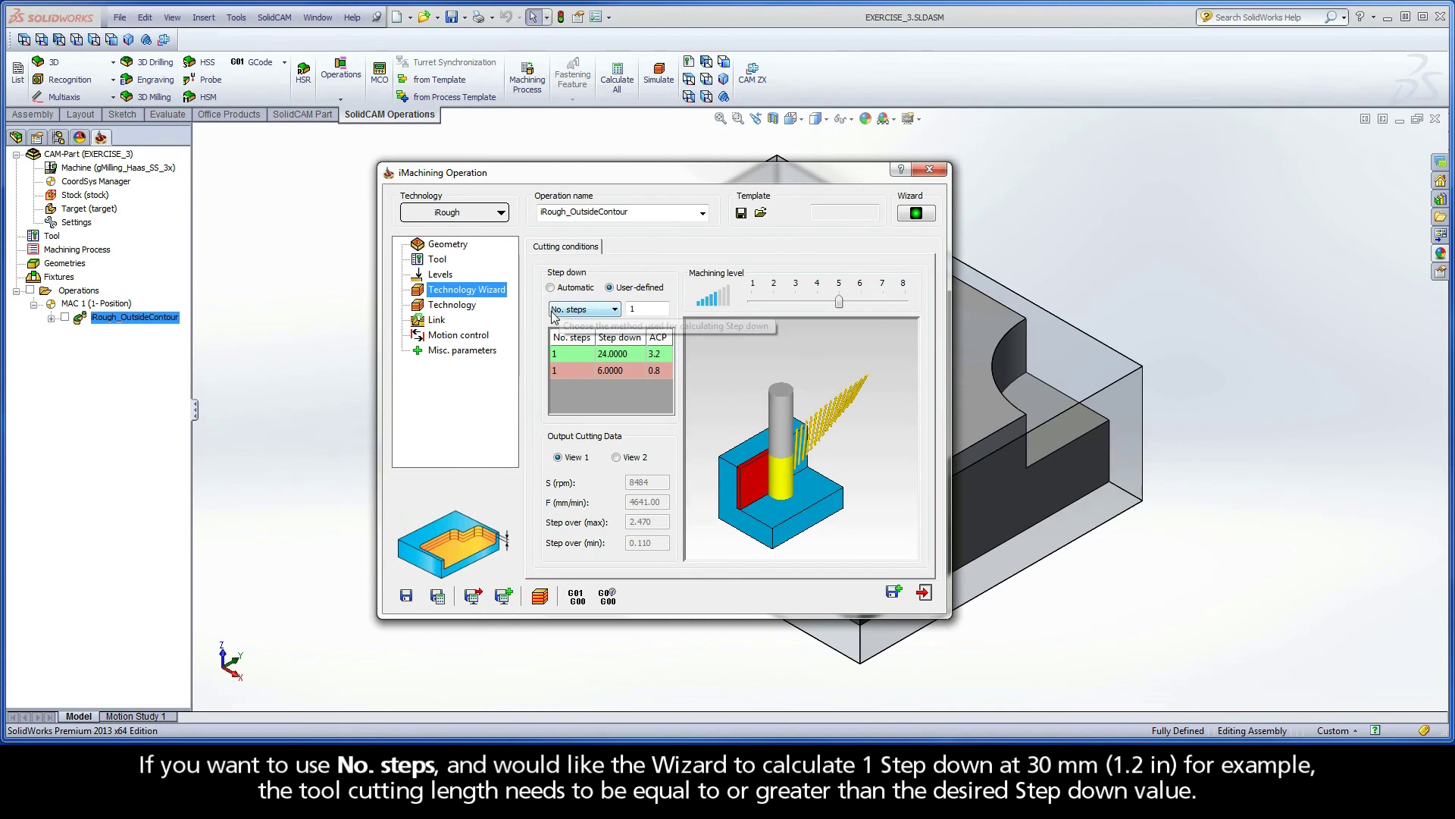
Switch the Technology Wizard step-down to Automatic, giving two 15.0000 steps.
double_click(635, 309)
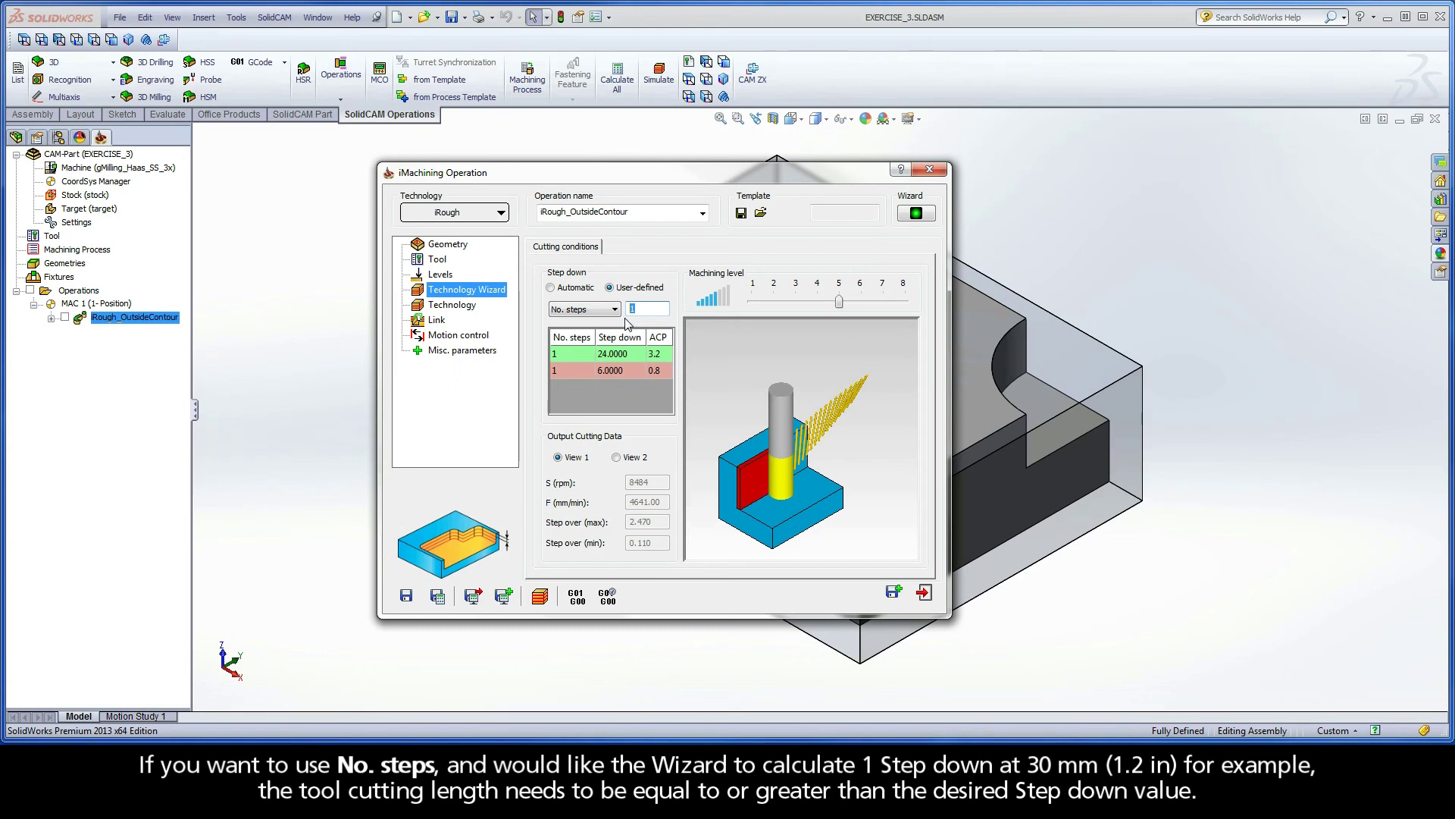
left_click(551, 288)
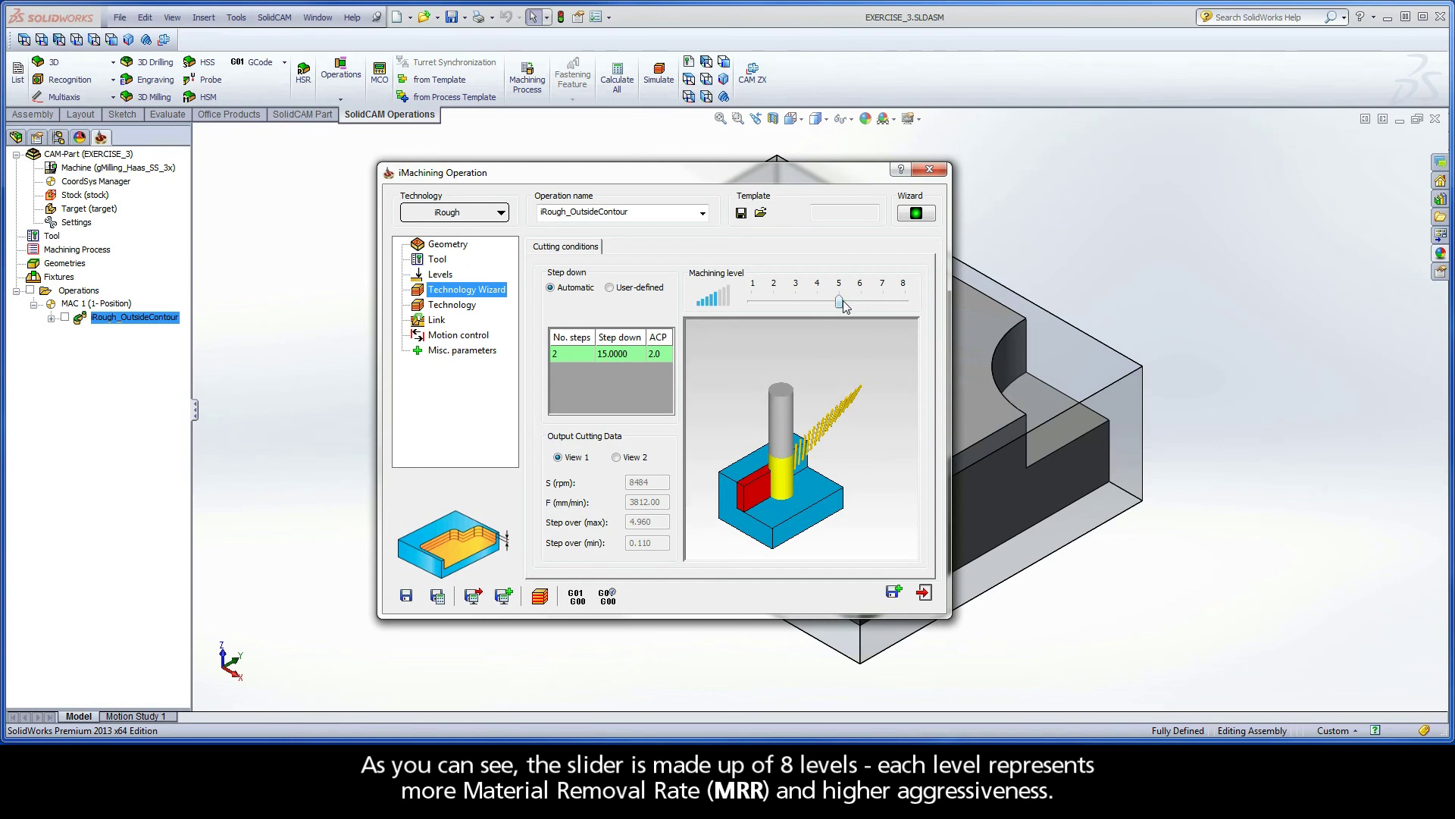
mouse_move(839, 302)
left_mouse_down()
mouse_move(757, 301)
mouse_move(883, 304)
mouse_move(848, 304)
left_mouse_up()
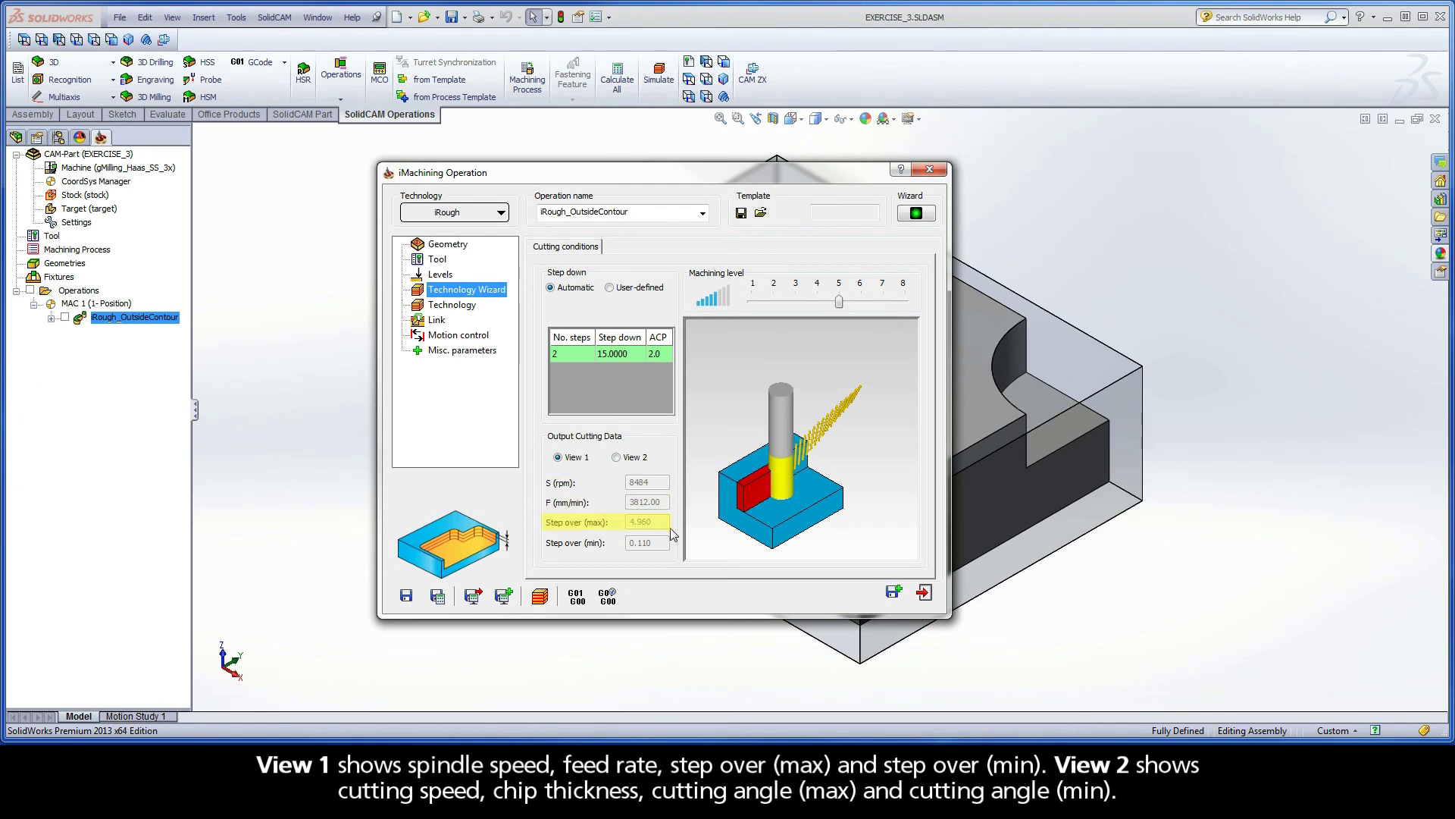
left_click(616, 457)
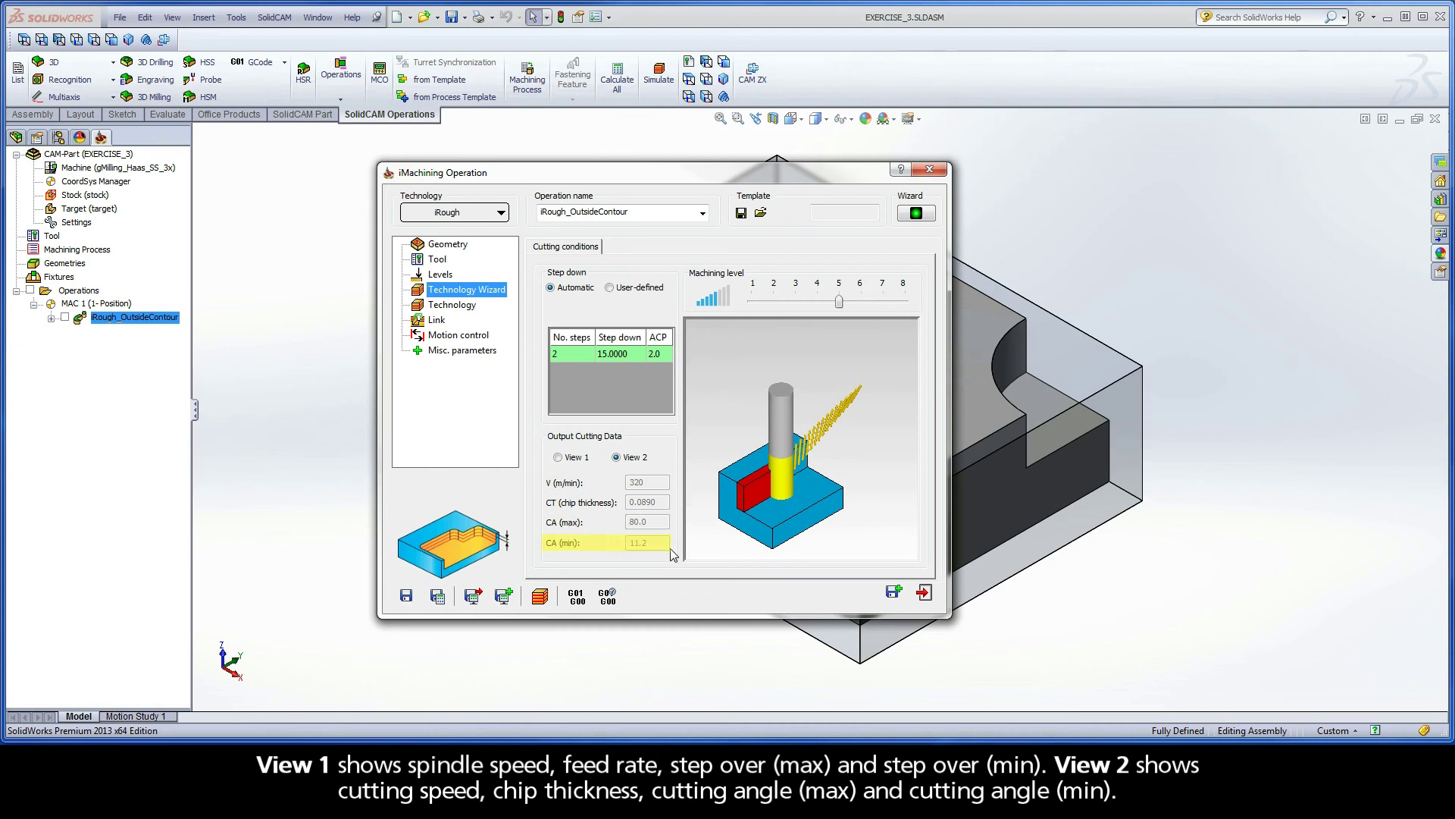
left_click(560, 458)
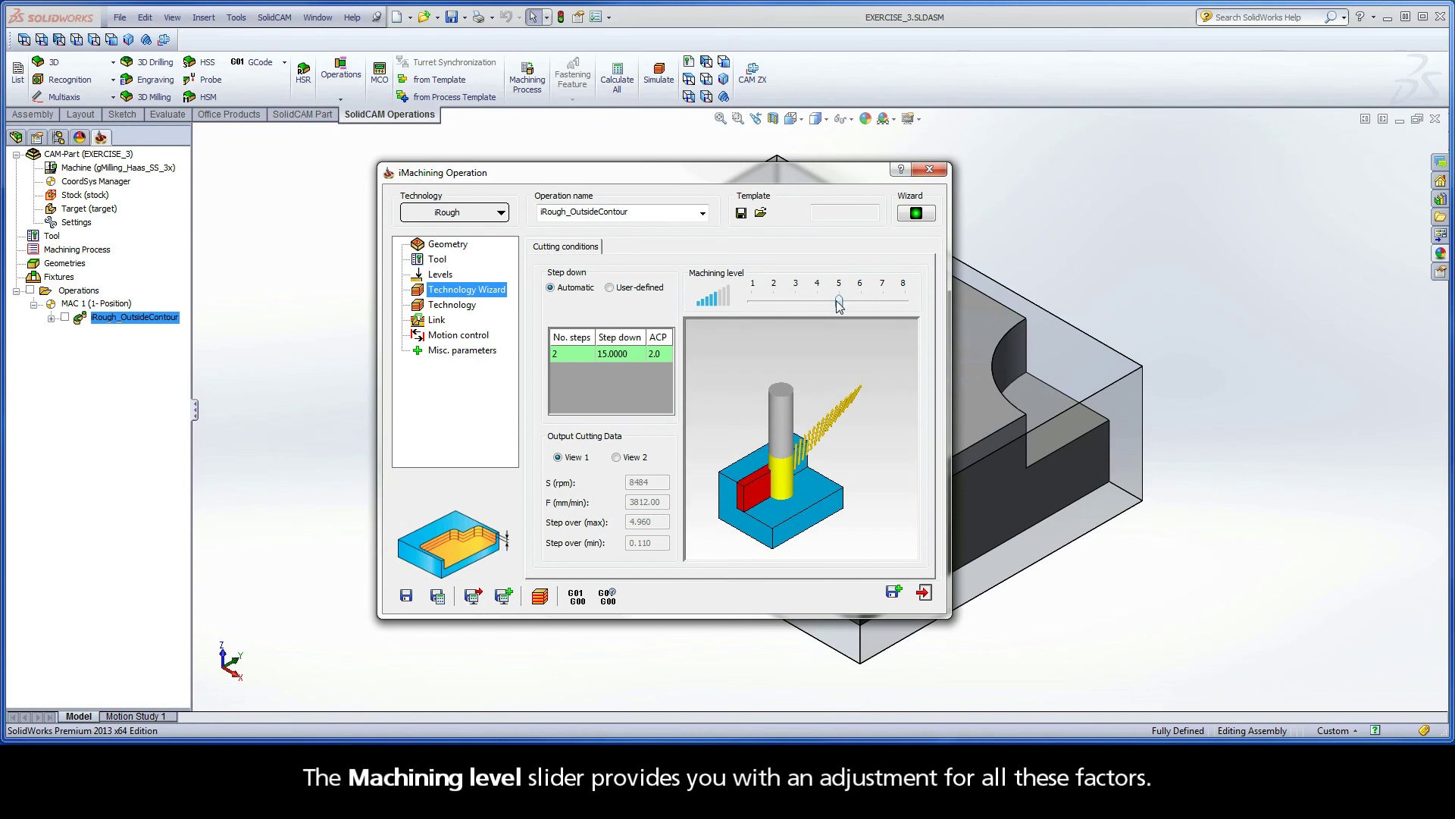
mouse_move(839, 303)
left_mouse_down()
mouse_move(783, 303)
mouse_move(909, 303)
mouse_move(840, 304)
left_mouse_up()
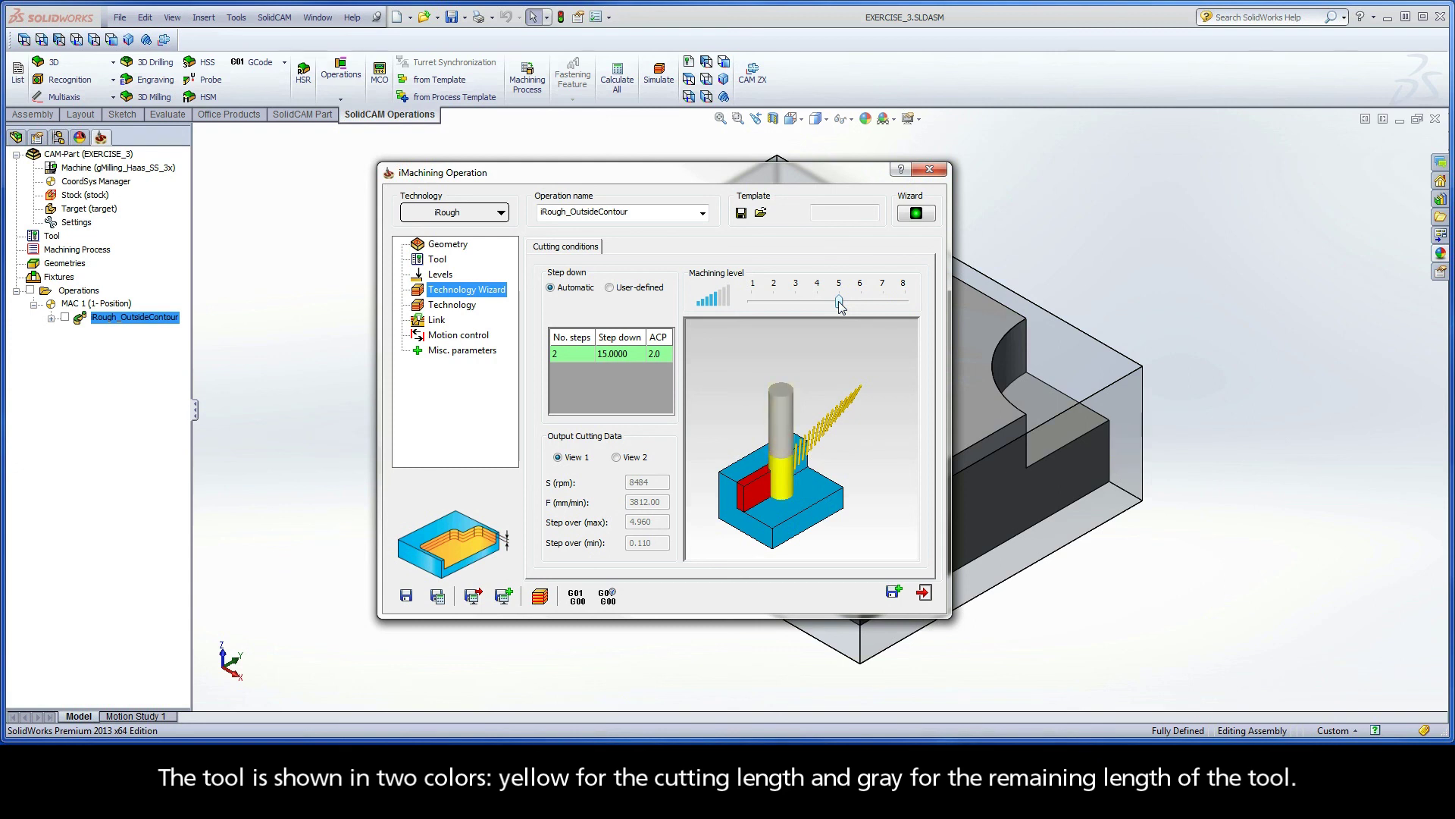
left_click(611, 288)
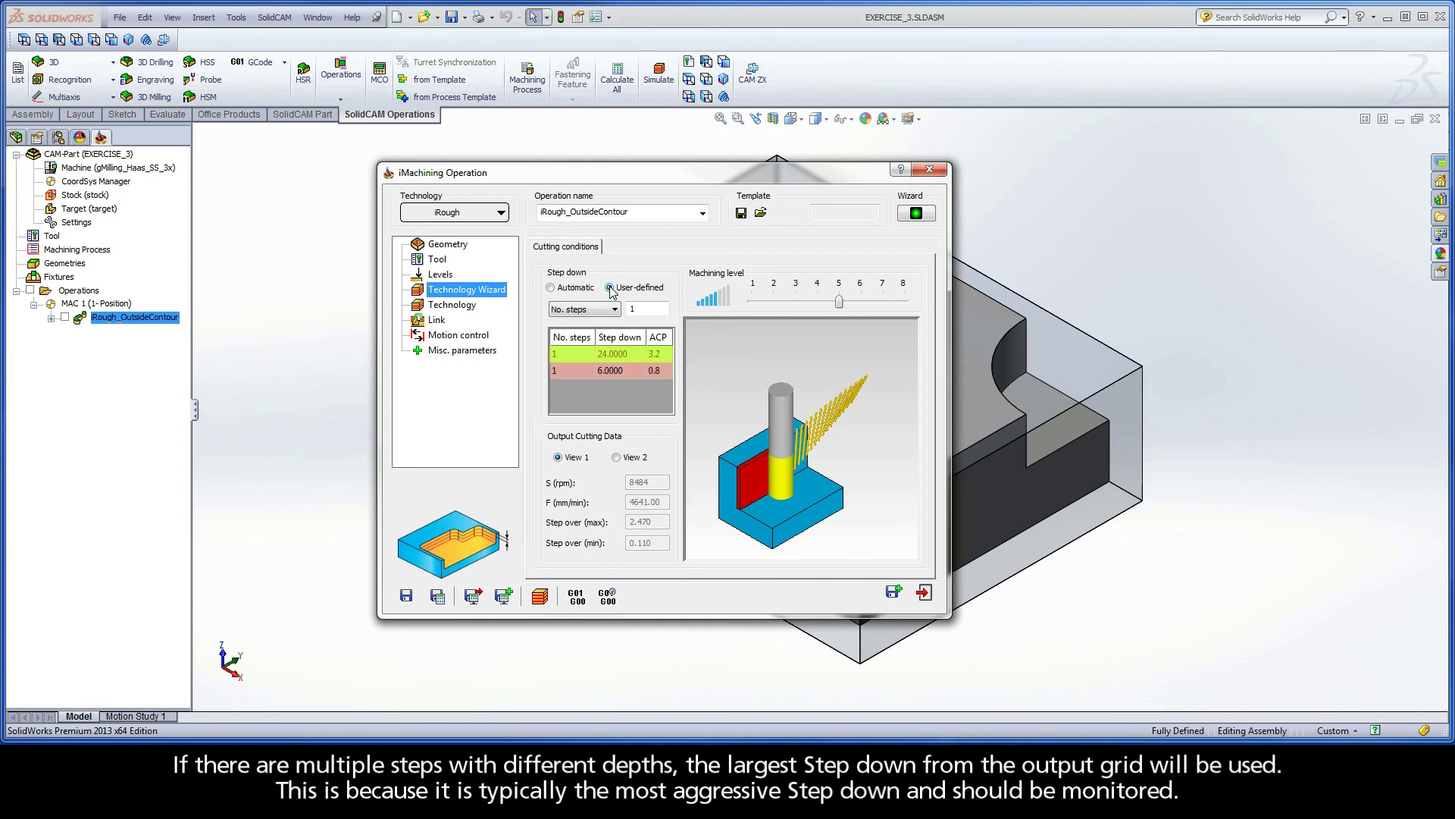
left_click(551, 288)
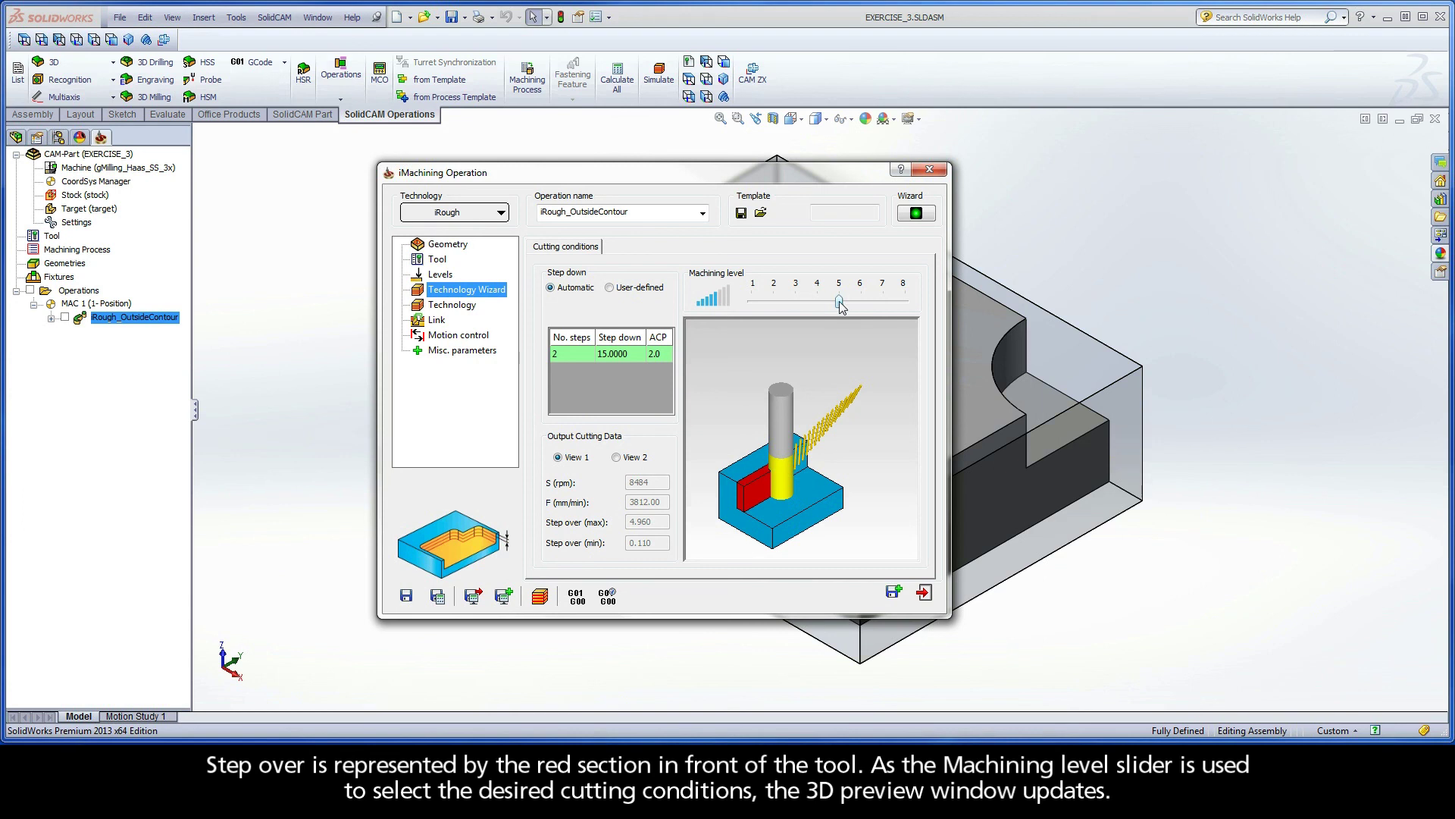
left_click_drag(839, 303, 905, 305)
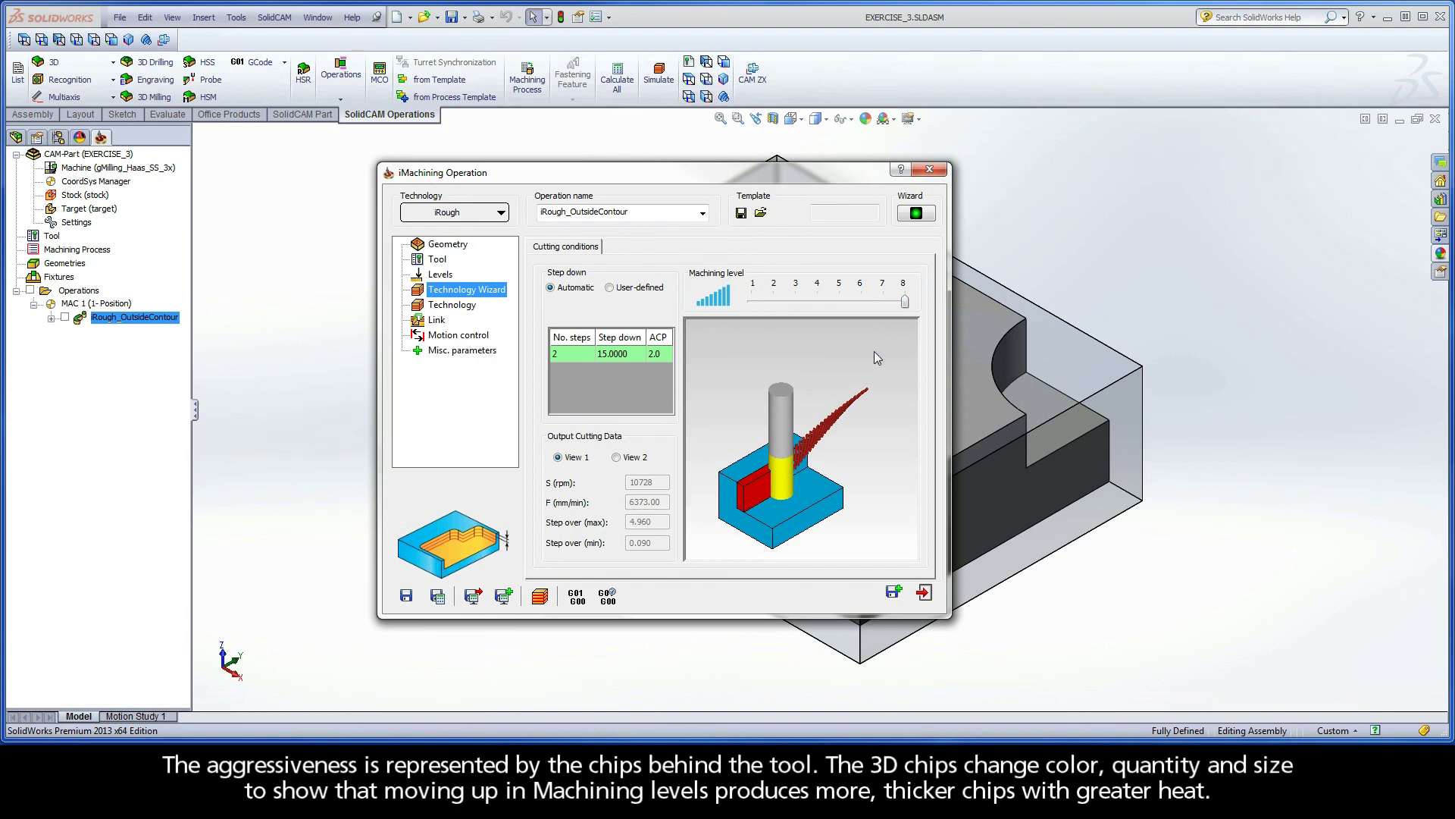
scroll(833, 453, "up", 5)
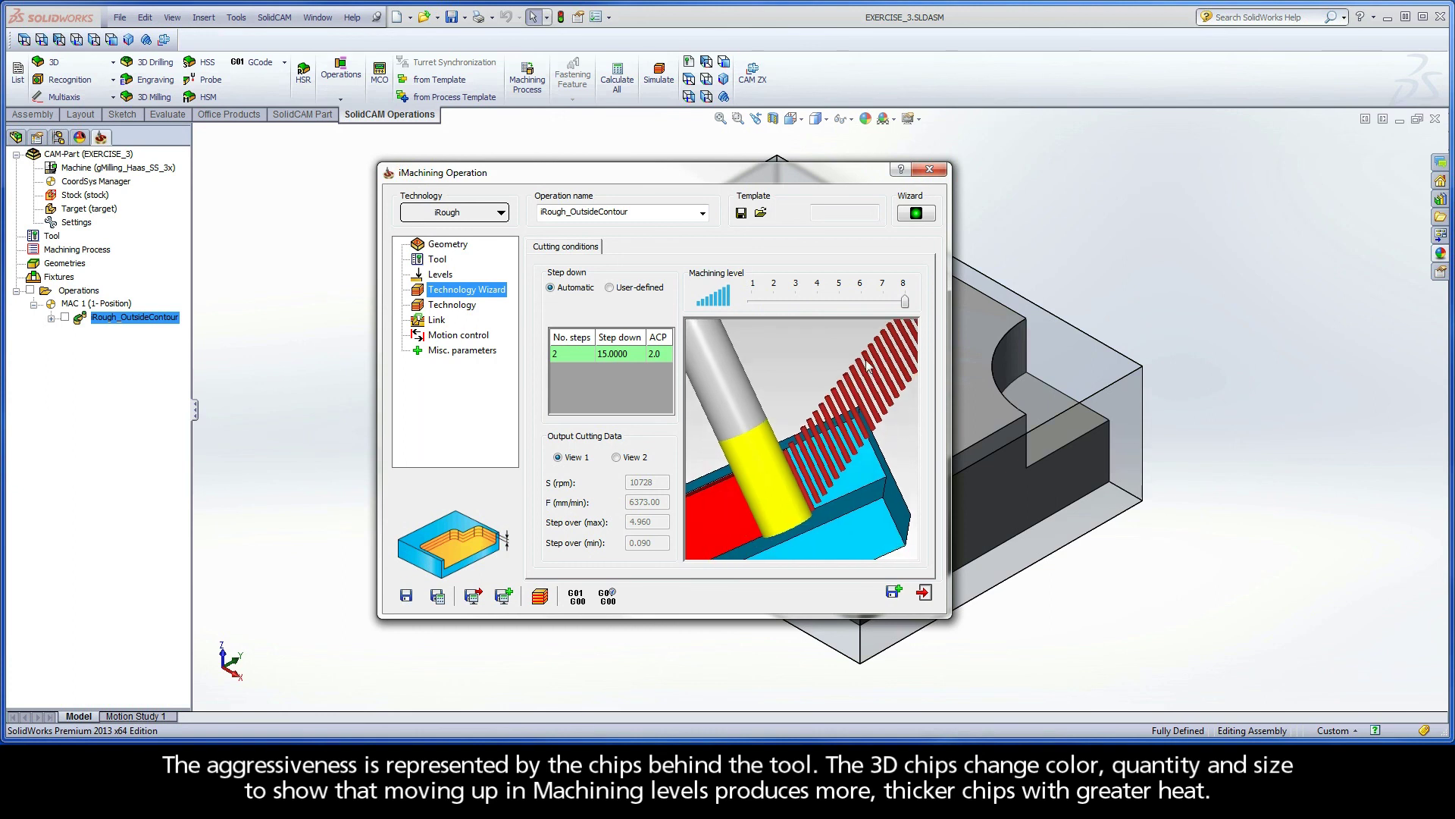
mouse_move(904, 306)
left_mouse_down()
mouse_move(774, 301)
mouse_move(904, 304)
left_mouse_up()
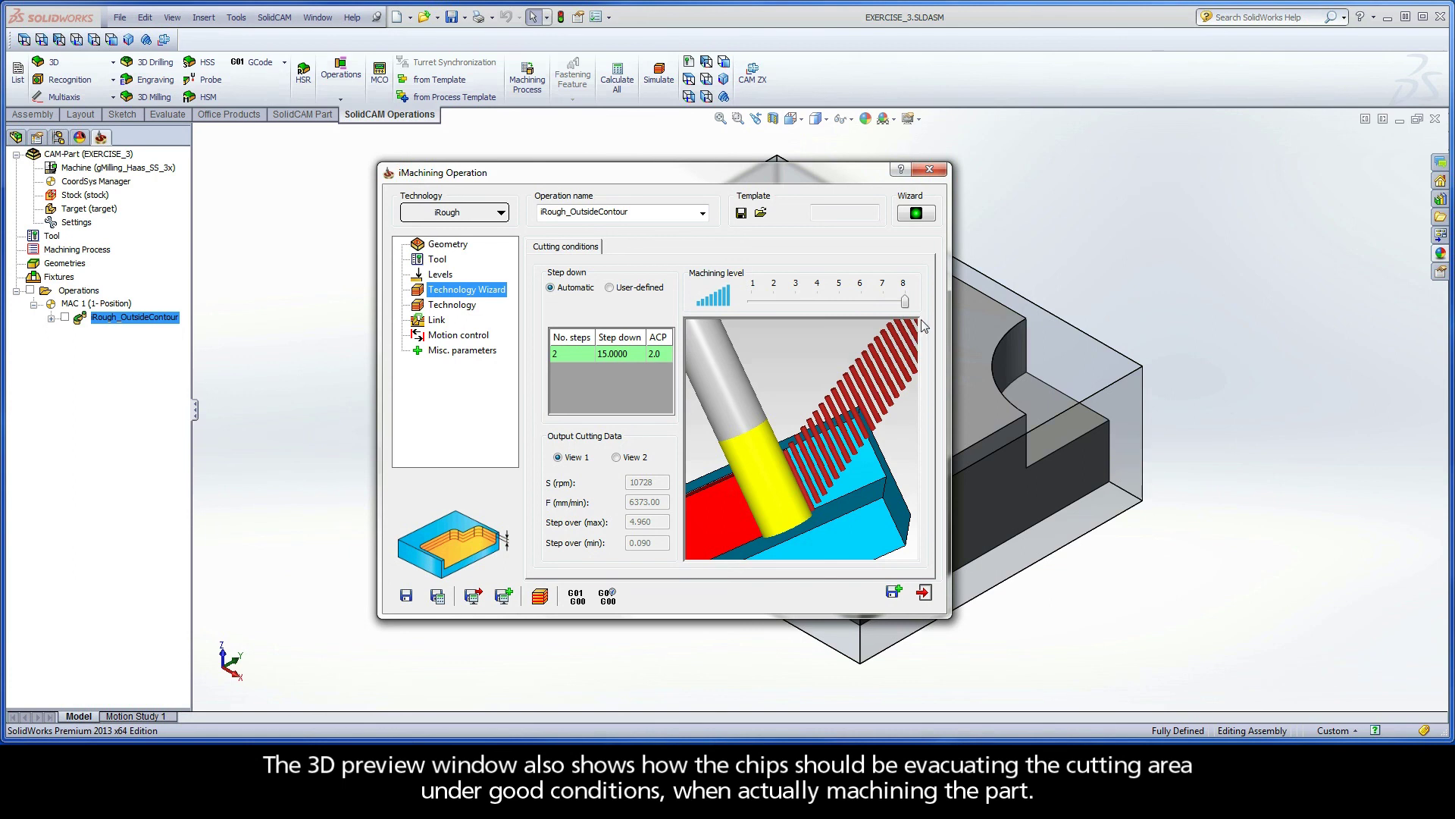
left_click_drag(906, 303, 841, 303)
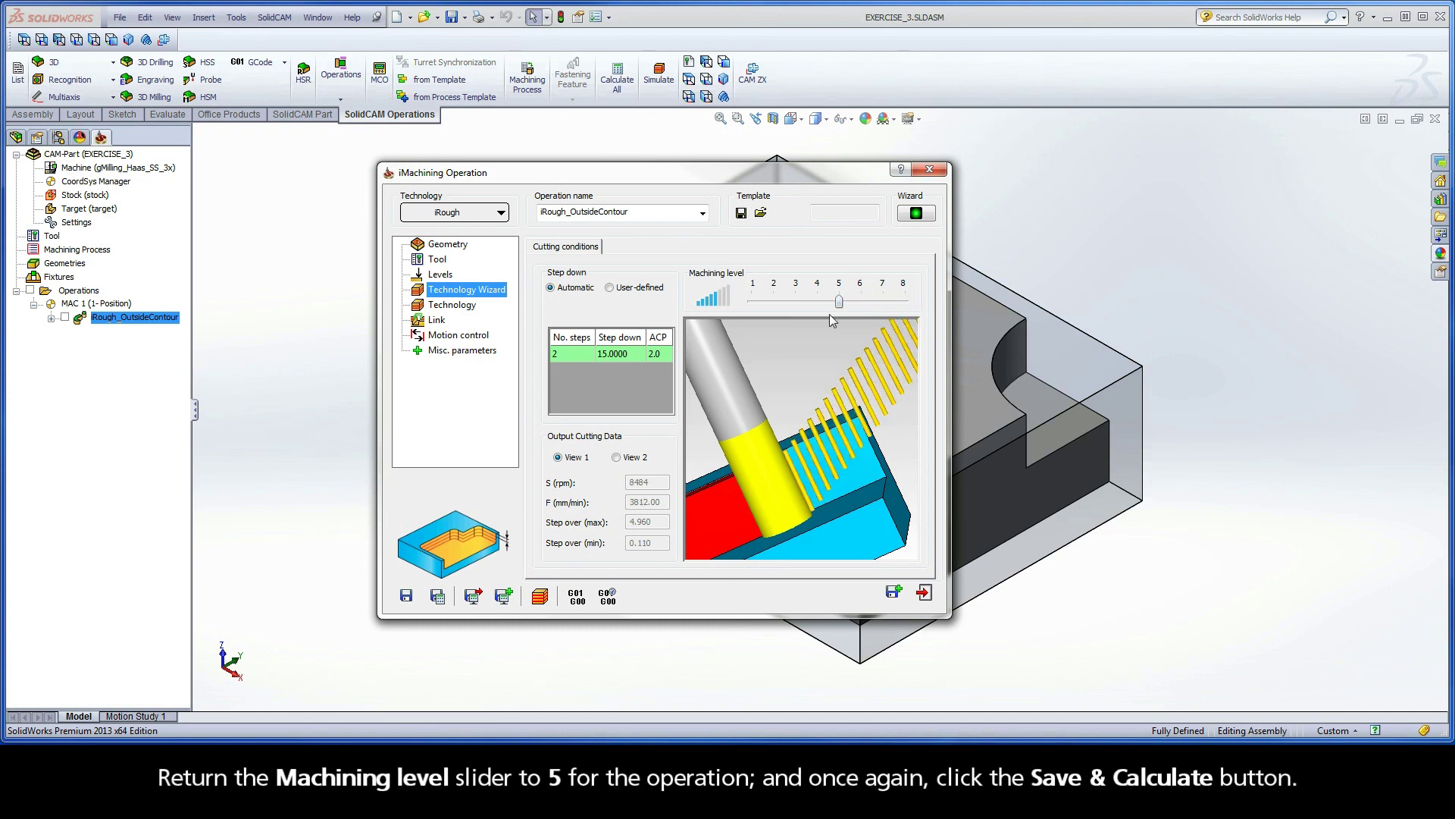
Recalculate the iMachining toolpath at machining level 5 and exit the operation dialog.
left_click(437, 599)
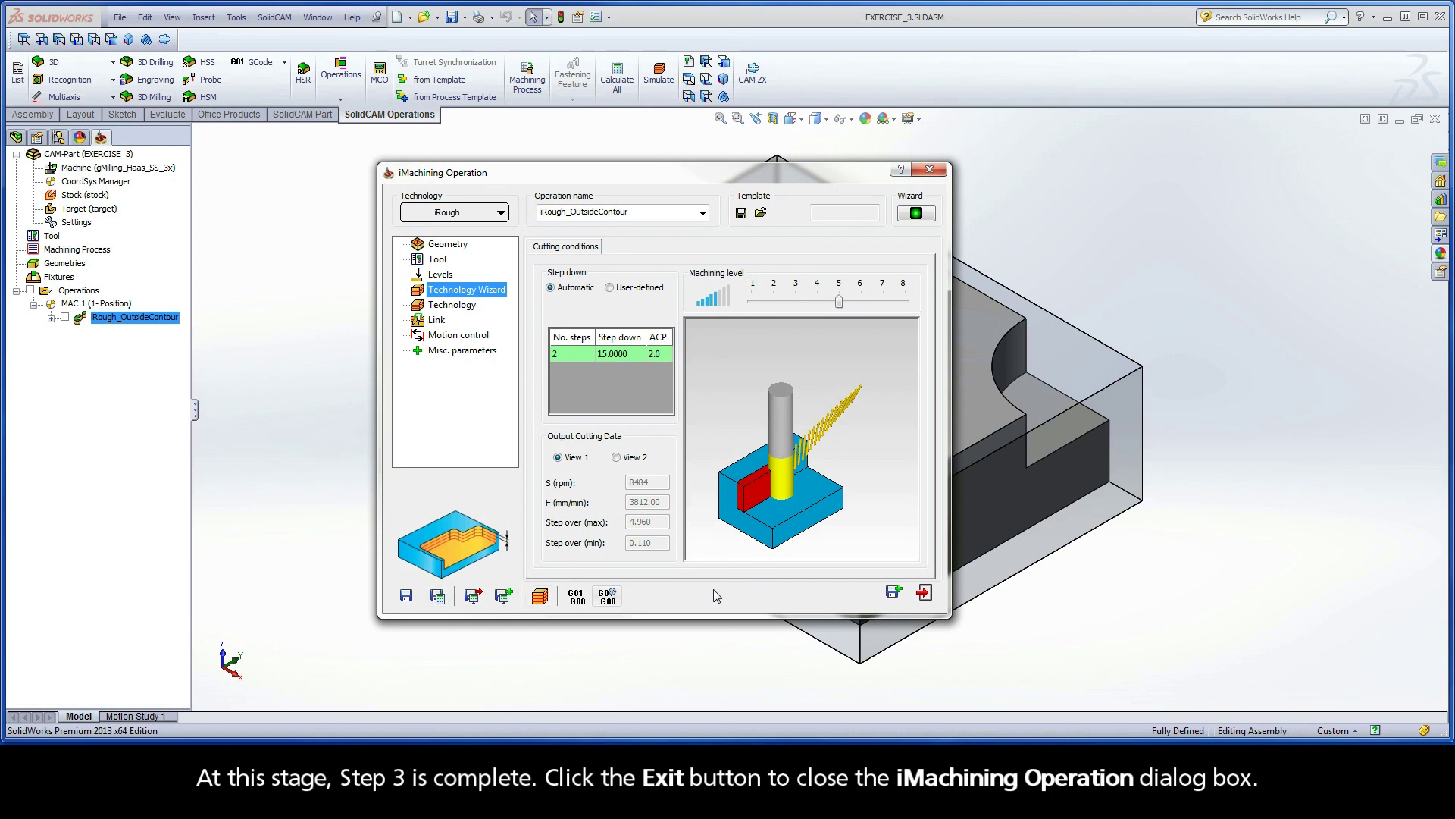
left_click(925, 594)
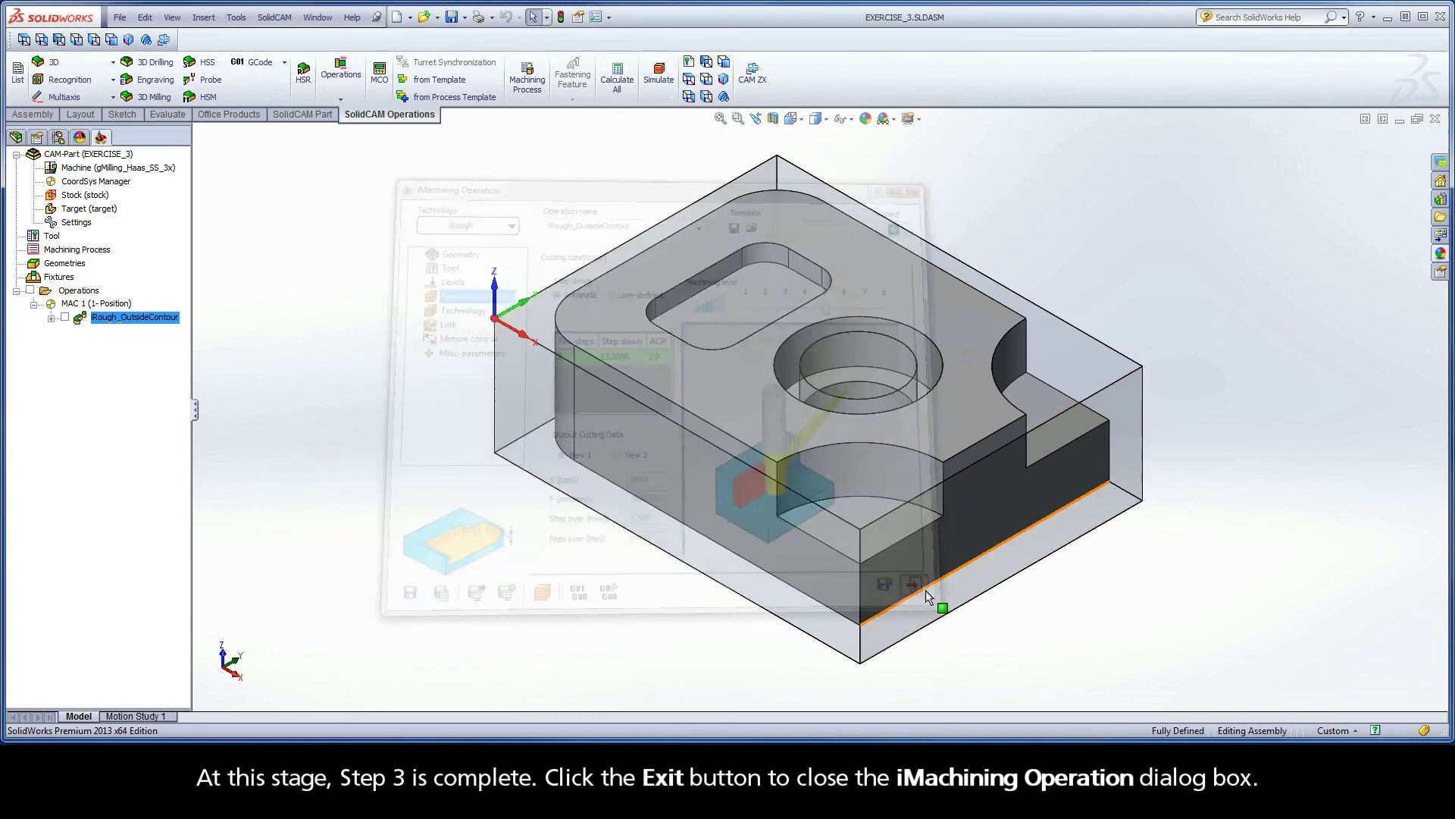